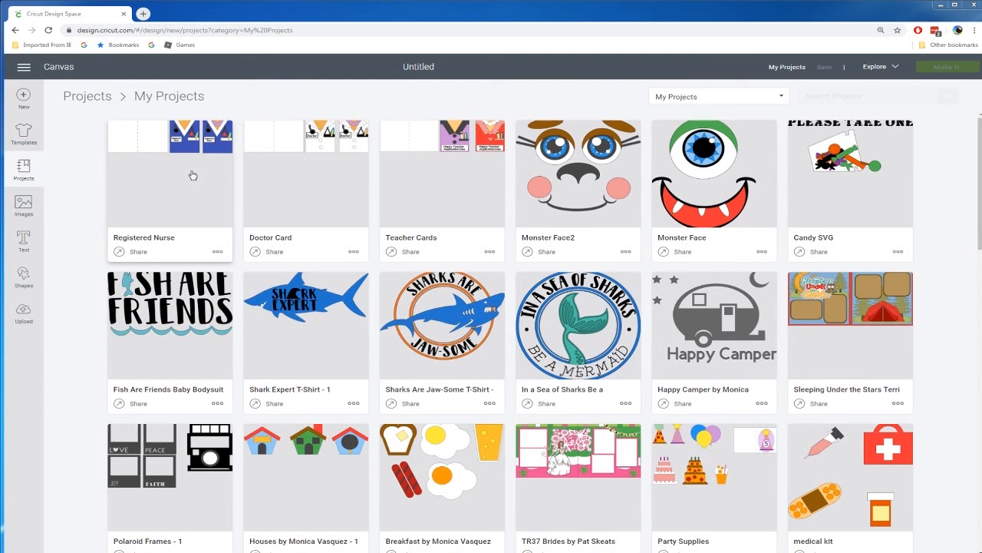
# - Open the Doctor Card project for customizing and save it as a new project named Military Cards
pyautogui.click(271, 170)
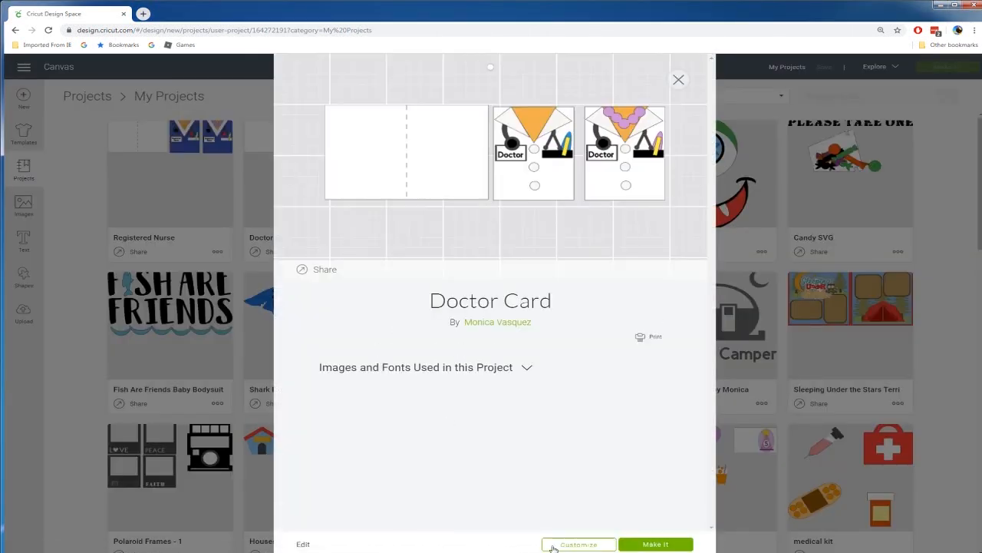
pyautogui.click(553, 545)
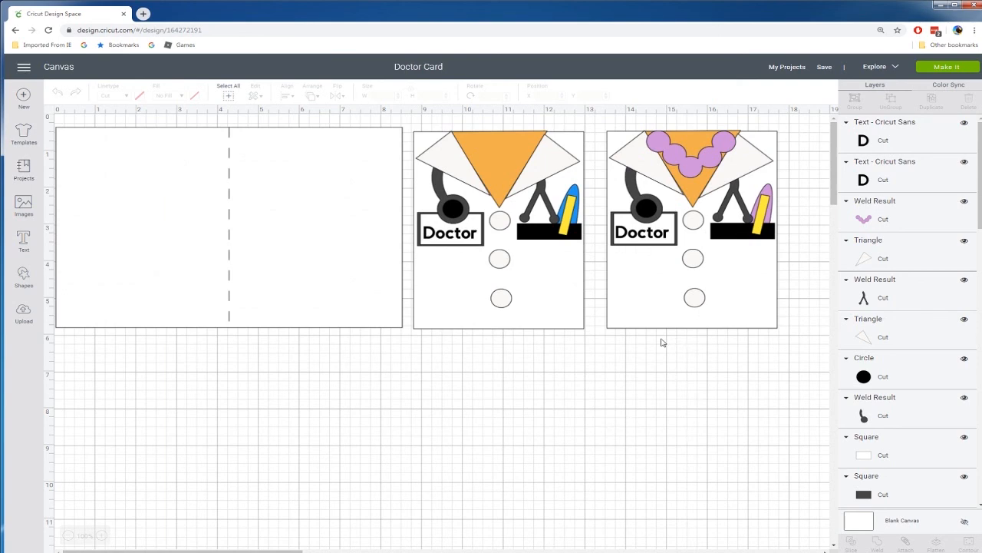
pyautogui.click(826, 68)
pyautogui.click(837, 89)
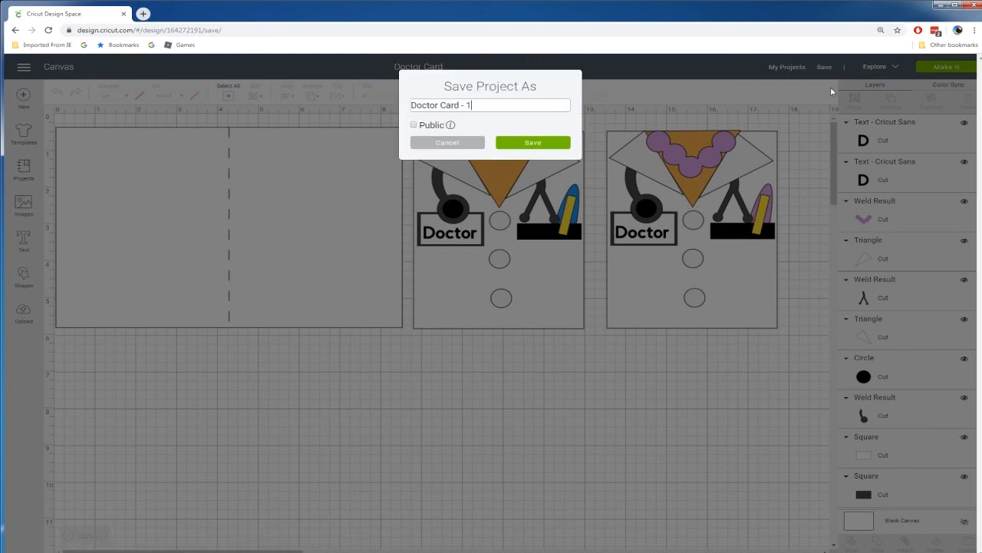
pyautogui.press('BackSpace')
pyautogui.press('BackSpace')
pyautogui.press('BackSpace')
pyautogui.press('BackSpace')
pyautogui.press('BackSpace')
pyautogui.press('BackSpace')
pyautogui.press('BackSpace')
pyautogui.press('BackSpace')
pyautogui.press('BackSpace')
pyautogui.press('BackSpace')
pyautogui.press('BackSpace')
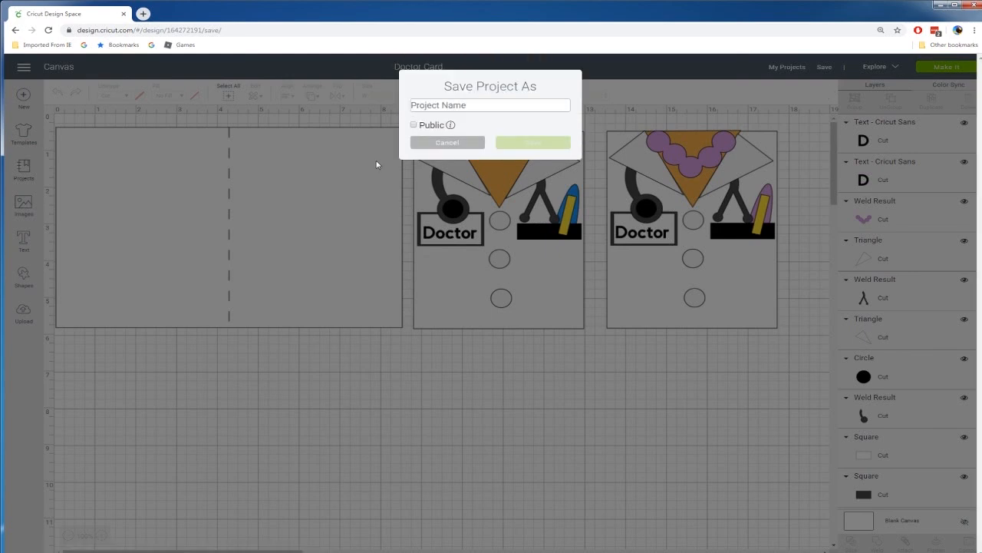
pyautogui.write('Milliatry')
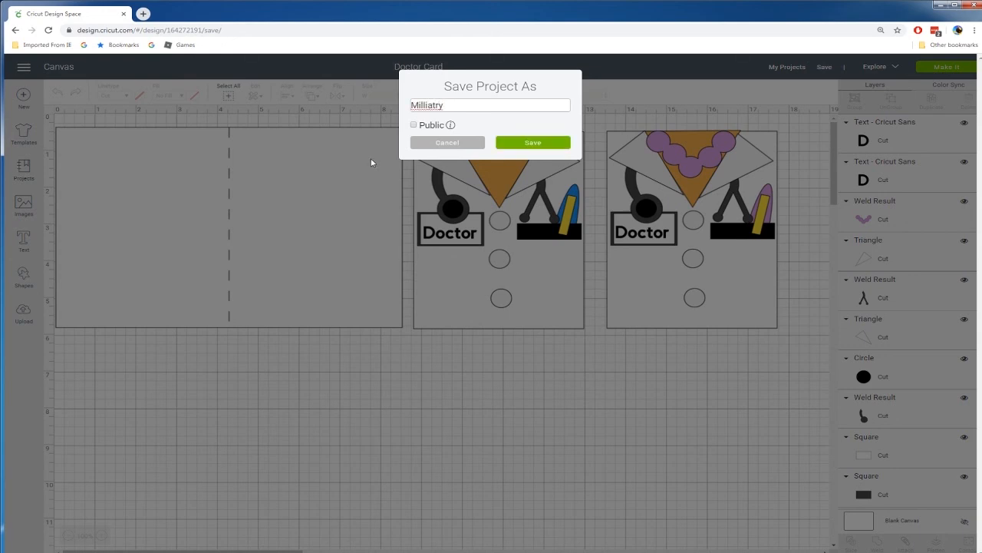
pyautogui.rightClick(415, 106)
pyautogui.click(439, 116)
pyautogui.click(538, 144)
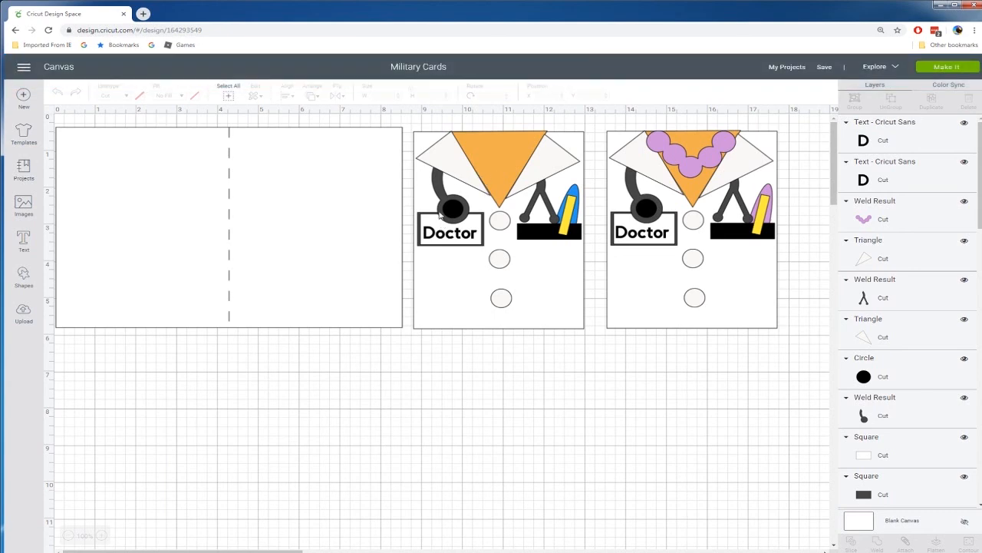
# - Delete the entire second doctor card, the one with the purple necklace, including its white background
pyautogui.moveTo(829, 335); pyautogui.dragTo(770, 321)
pyautogui.press('Delete')
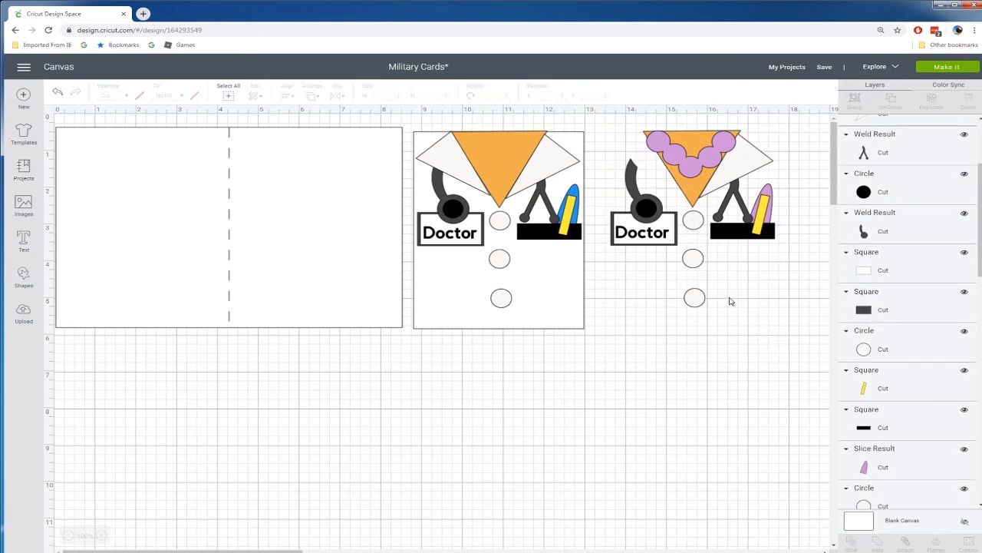
pyautogui.moveTo(614, 121); pyautogui.dragTo(783, 328)
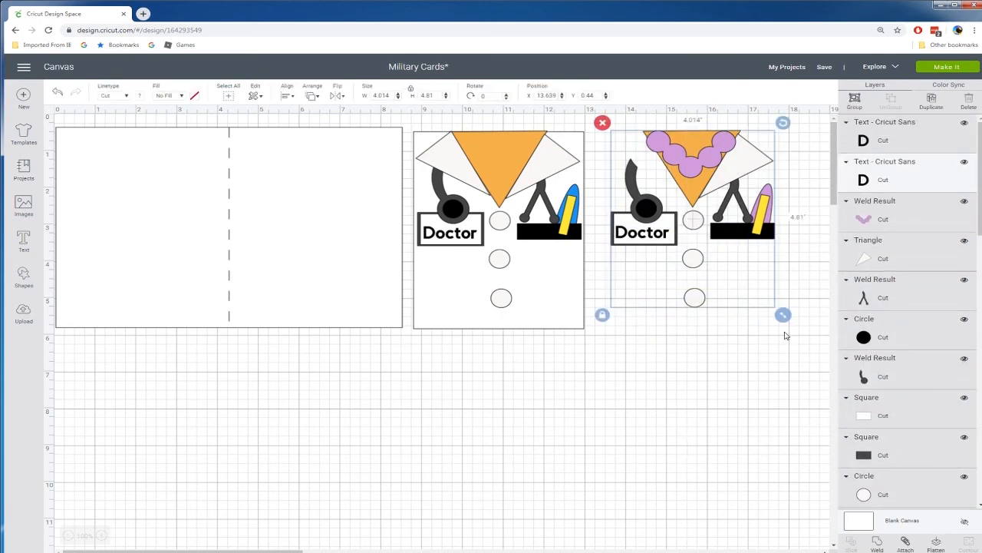
pyautogui.press('Delete')
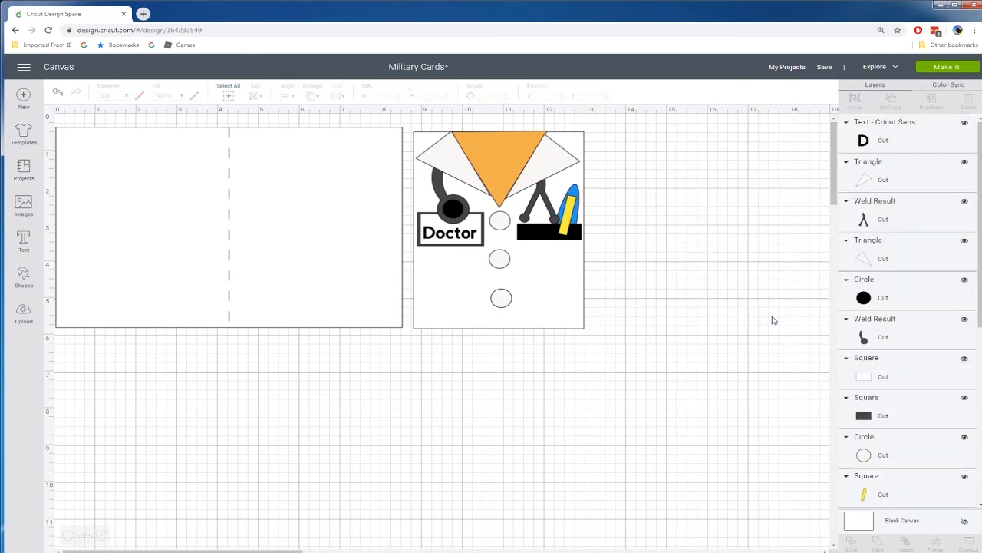
# - Delete the pencil, the pen and all stethoscope pieces from the remaining doctor card
pyautogui.click(569, 222)
pyautogui.press('Delete')
pyautogui.click(569, 222)
pyautogui.press('Delete')
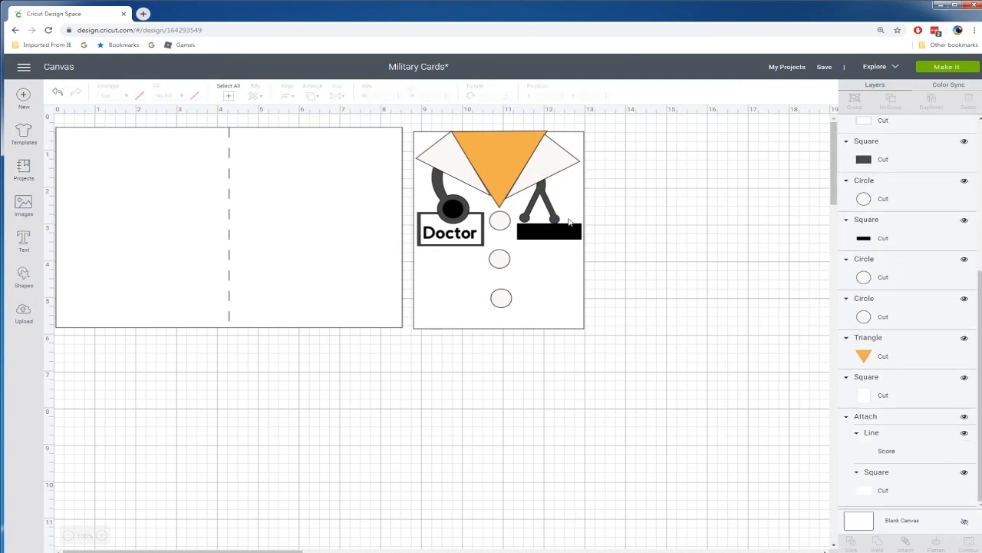
pyautogui.click(561, 221)
pyautogui.press('Delete')
pyautogui.click(453, 211)
pyautogui.press('Delete')
pyautogui.click(458, 217)
pyautogui.press('Delete')
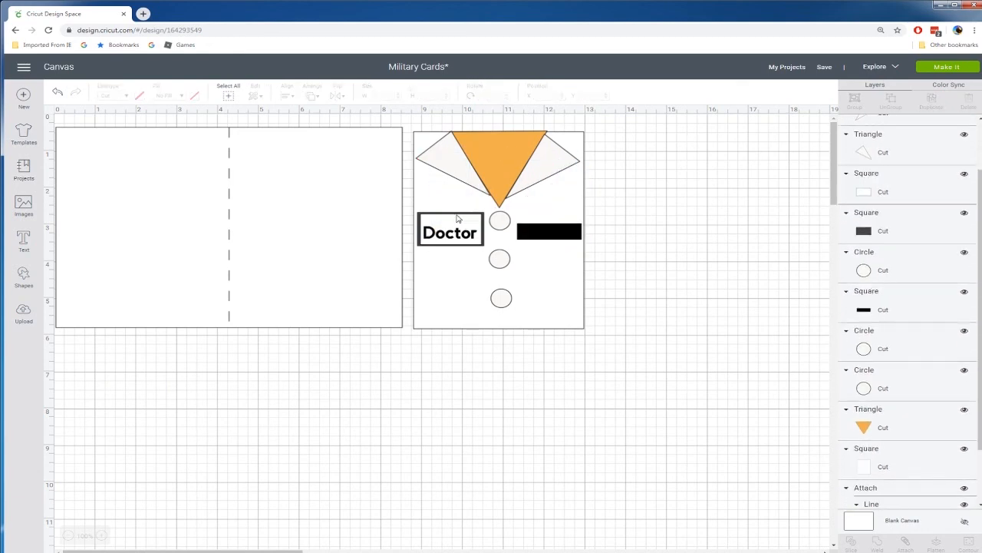
# - Delete the Doctor text from the name badge and move the empty badge off the card to its right
pyautogui.click(458, 241)
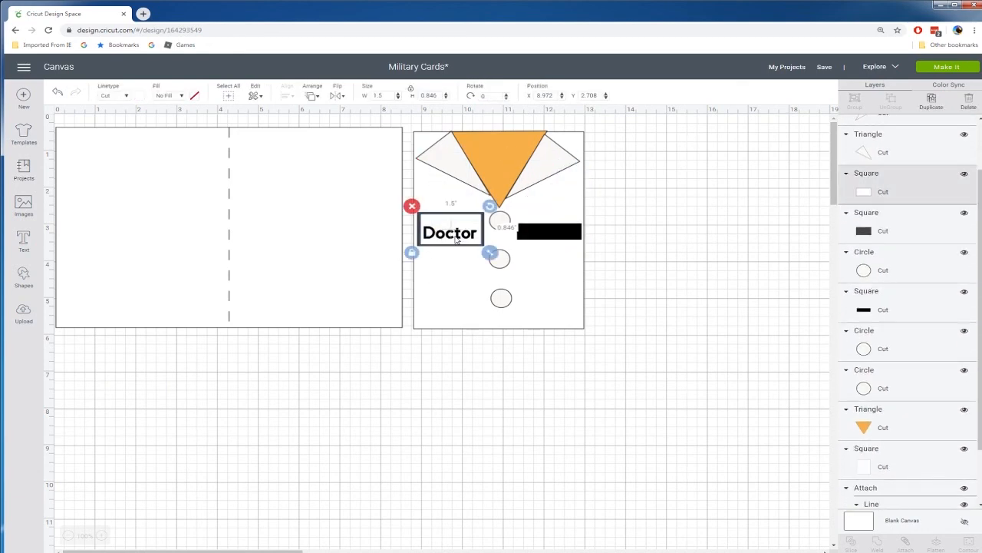
pyautogui.click(475, 235)
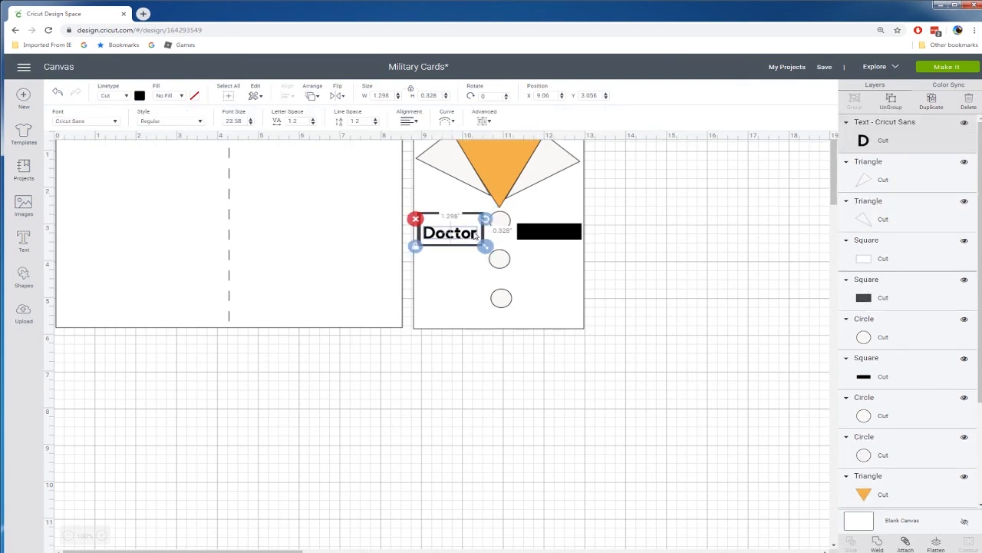
pyautogui.press('Delete')
pyautogui.click(418, 218)
pyautogui.moveTo(438, 224); pyautogui.dragTo(649, 132)
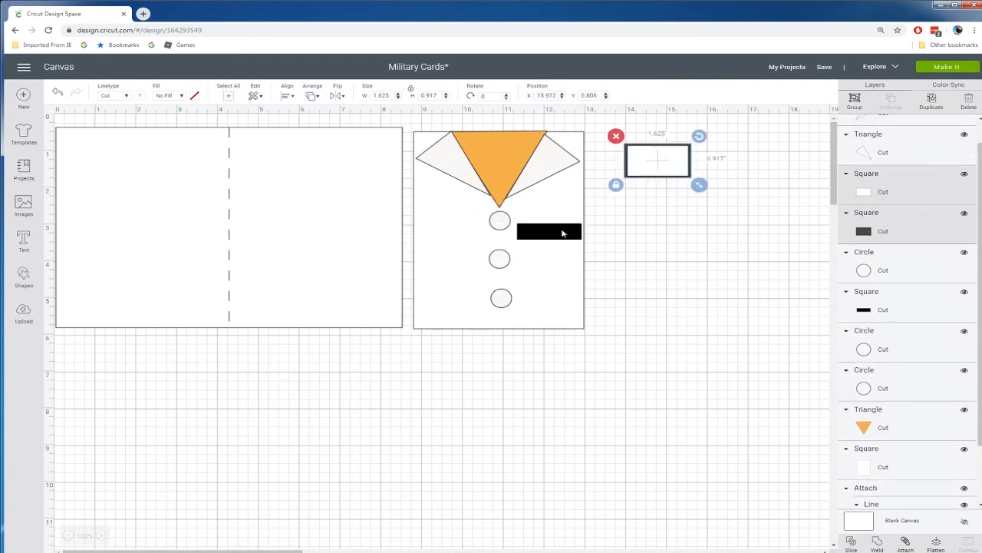
# - Delete the black pocket bar and move both collar flaps and the orange triangle off the card, below the badge
pyautogui.click(564, 228)
pyautogui.press('Delete')
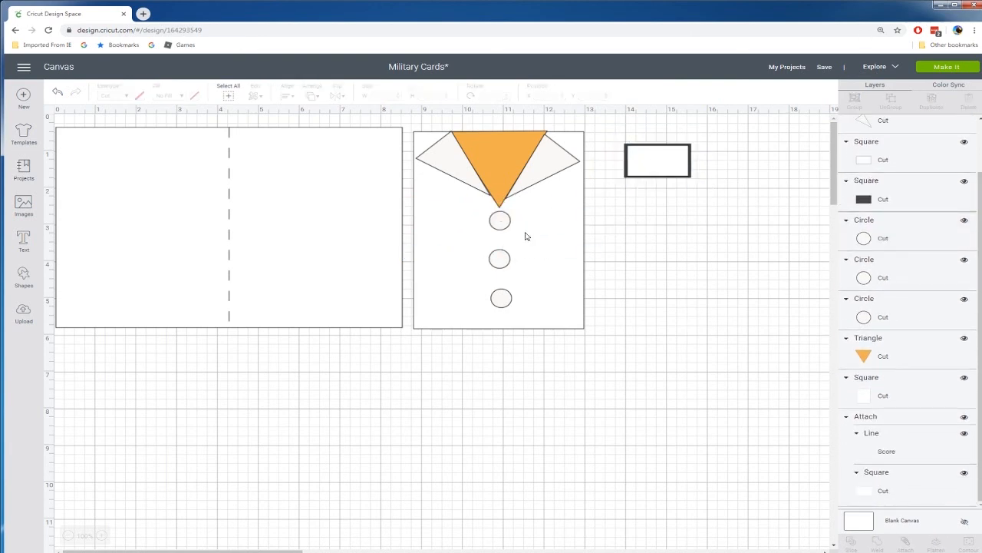
pyautogui.moveTo(459, 168); pyautogui.dragTo(467, 180)
pyautogui.moveTo(544, 171); pyautogui.dragTo(538, 184)
pyautogui.keyDown('shift'); pyautogui.click(467, 186); pyautogui.keyUp('shift')
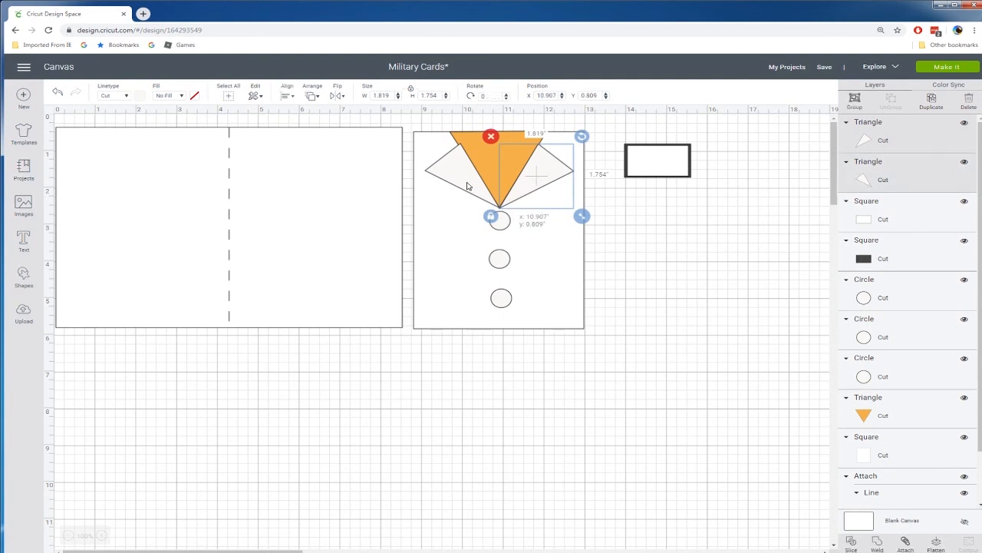
pyautogui.moveTo(467, 186); pyautogui.dragTo(661, 229)
pyautogui.moveTo(493, 162); pyautogui.dragTo(686, 308)
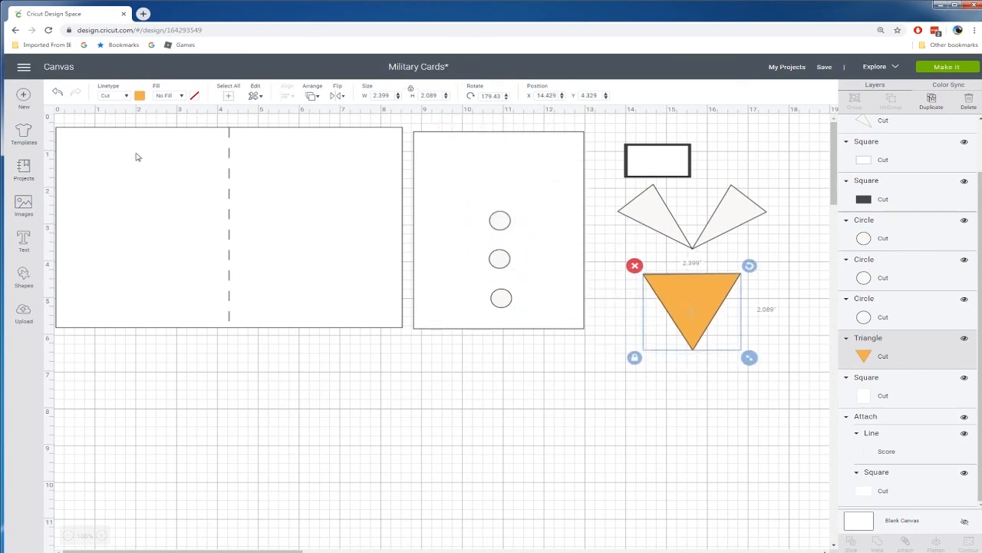
# - Add a square and stretch it unproportionally into a band about 4.17 by 1.11 in across the card's upper edge
pyautogui.click(24, 276)
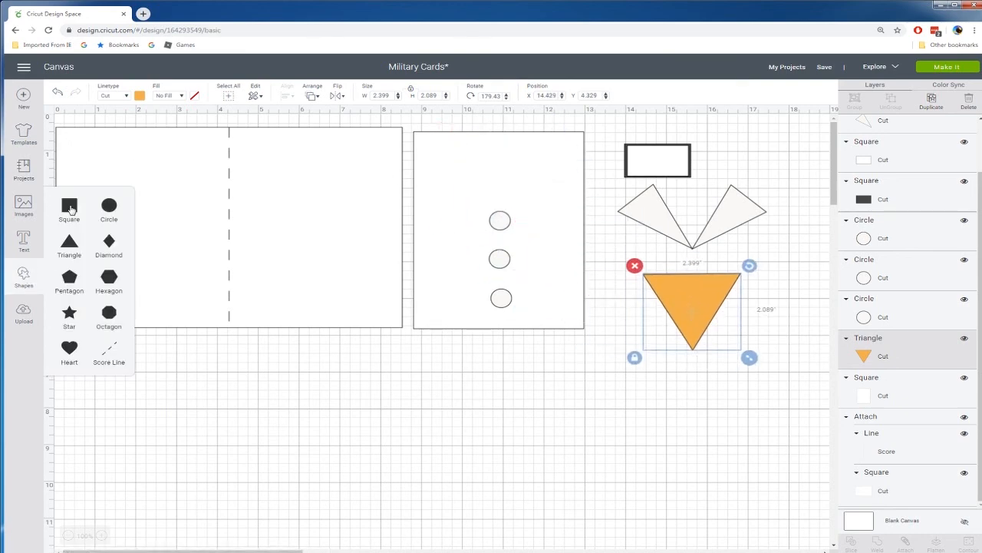
pyautogui.click(69, 205)
pyautogui.moveTo(221, 239); pyautogui.dragTo(498, 184)
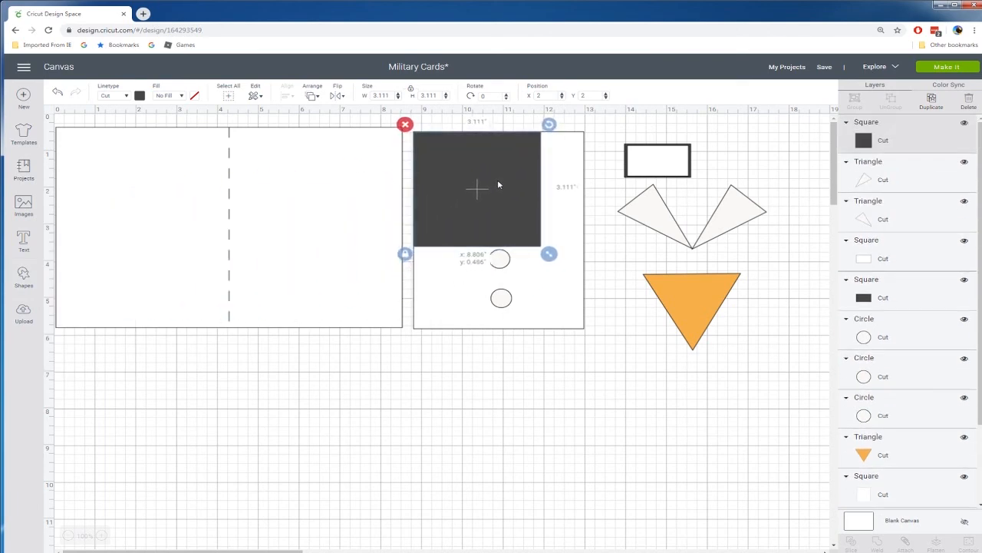
pyautogui.click(405, 254)
pyautogui.moveTo(548, 254); pyautogui.dragTo(592, 182)
# - Bring the name badge, both collar flaps and the orange triangle to the front of the layer order
pyautogui.click(658, 432)
pyautogui.moveTo(688, 307); pyautogui.dragTo(667, 310)
pyautogui.moveTo(615, 130); pyautogui.dragTo(717, 298)
pyautogui.rightClick(701, 307)
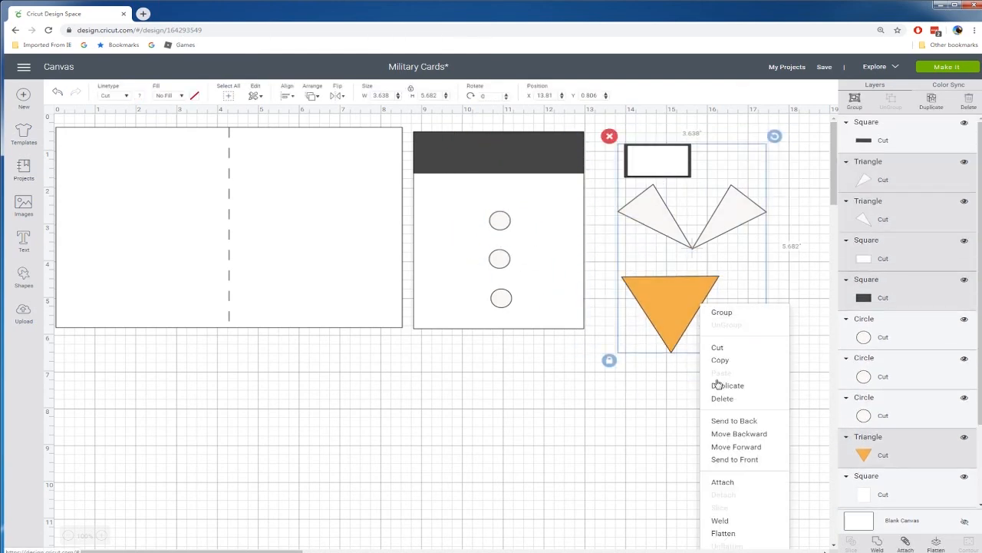
pyautogui.click(739, 459)
pyautogui.click(695, 473)
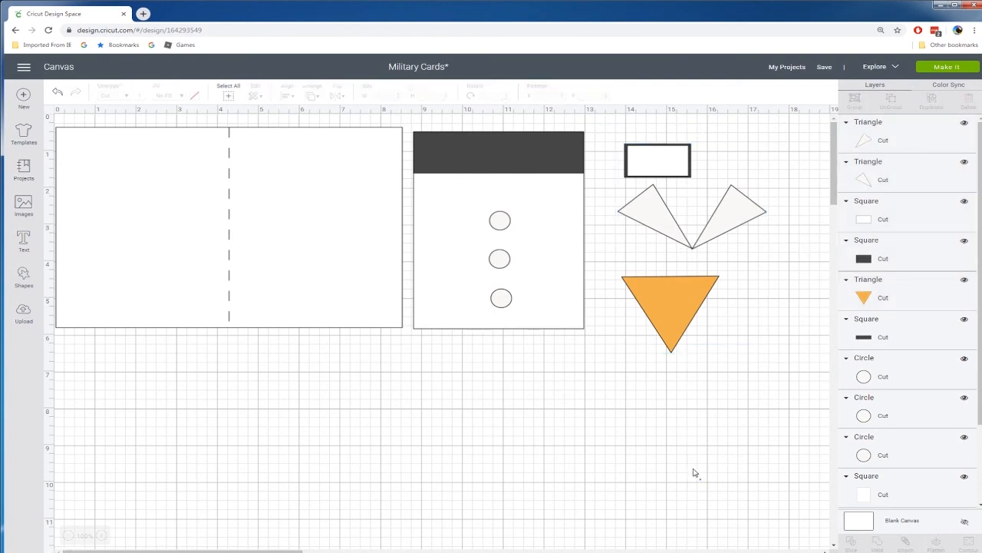
# - Move the orange triangle and collar flaps over the dark band, and place the badge, about 1.53 by 0.86 in, below the left flap
pyautogui.moveTo(668, 335); pyautogui.dragTo(493, 182)
pyautogui.click(672, 226)
pyautogui.keyDown('shift'); pyautogui.click(727, 226); pyautogui.keyUp('shift')
pyautogui.moveTo(727, 226); pyautogui.dragTo(533, 185)
pyautogui.click(643, 133)
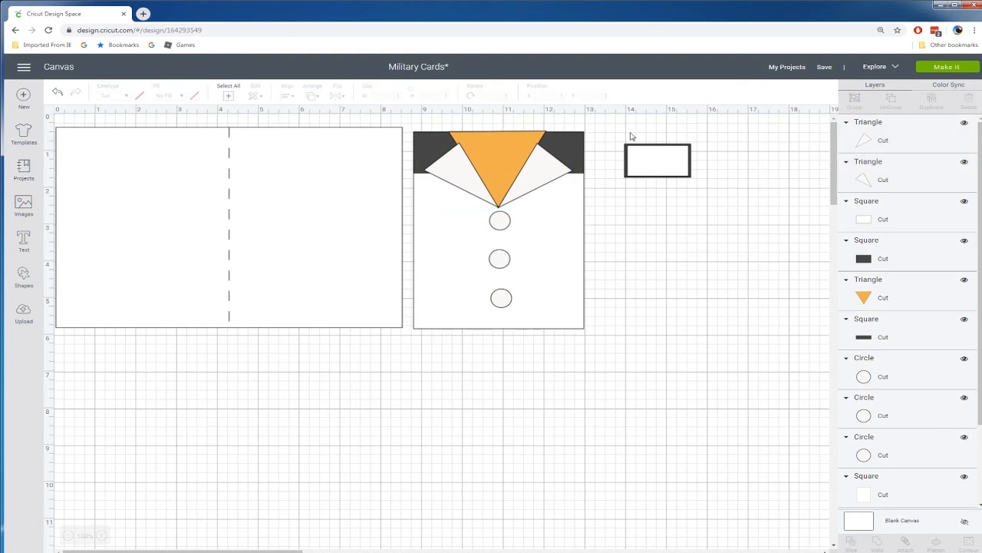
pyautogui.moveTo(677, 175); pyautogui.dragTo(486, 240)
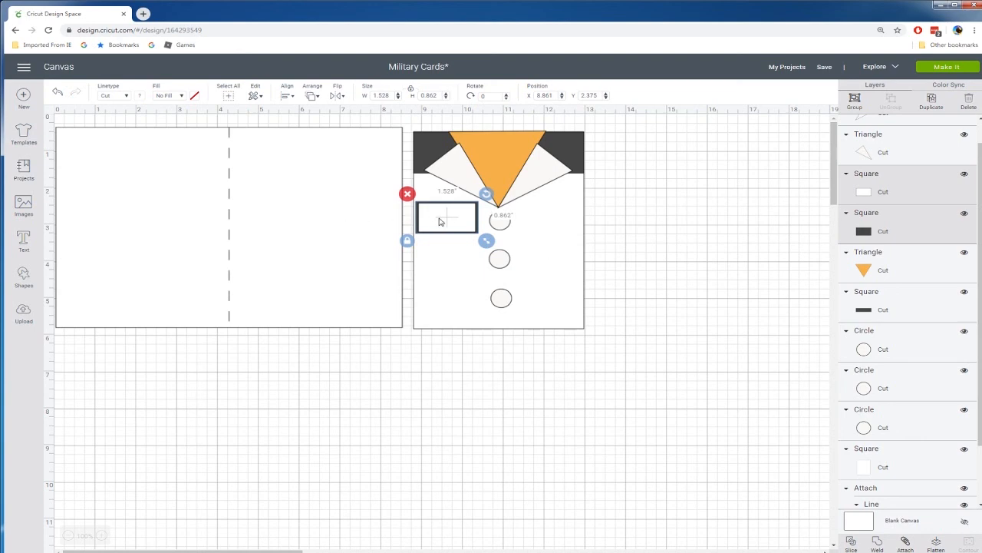
pyautogui.click(708, 219)
# - Recolor the band across the card's upper edge dark green
pyautogui.click(575, 149)
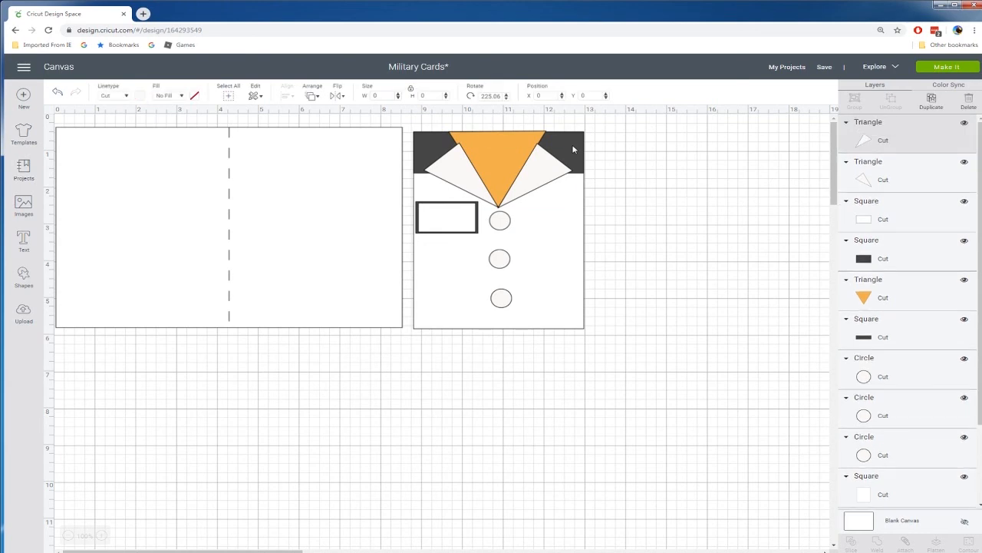
pyautogui.click(563, 136)
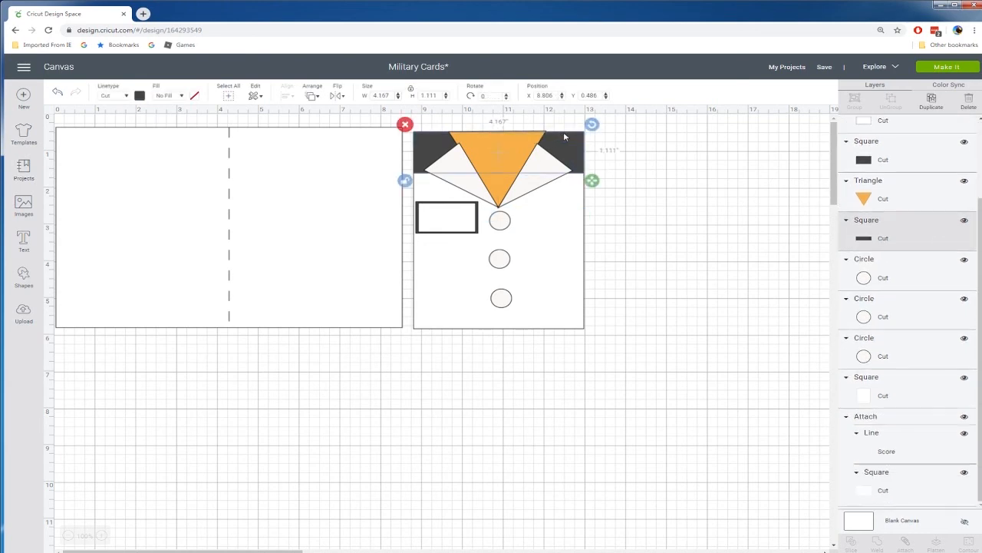
pyautogui.click(141, 96)
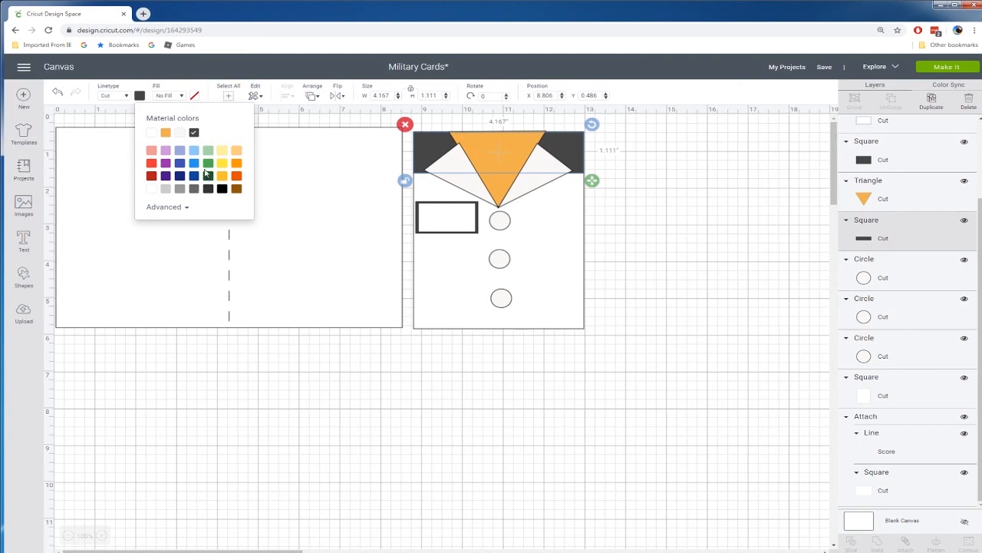
pyautogui.click(209, 176)
pyautogui.click(640, 263)
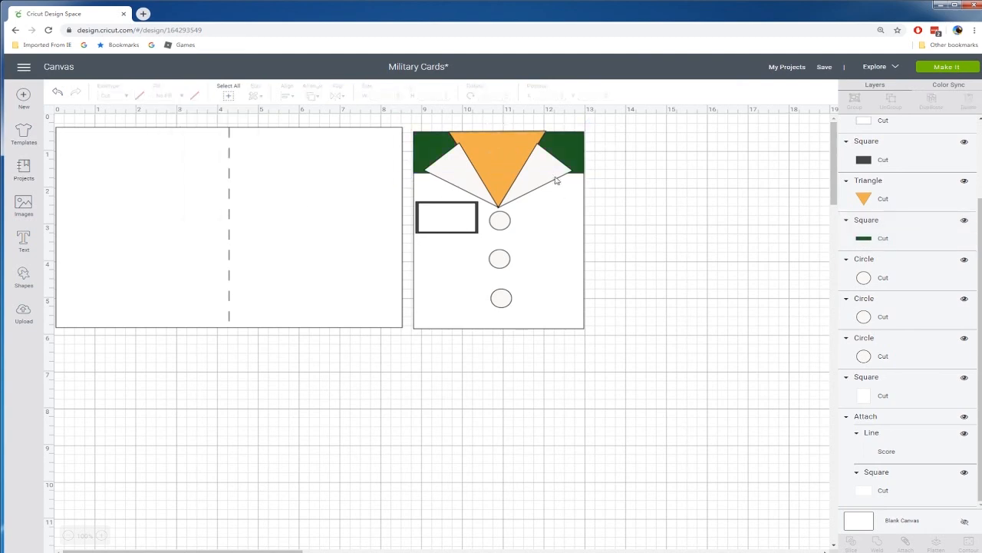
# - Recolor both collar flaps and the card's background square medium green
pyautogui.click(554, 174)
pyautogui.click(528, 254)
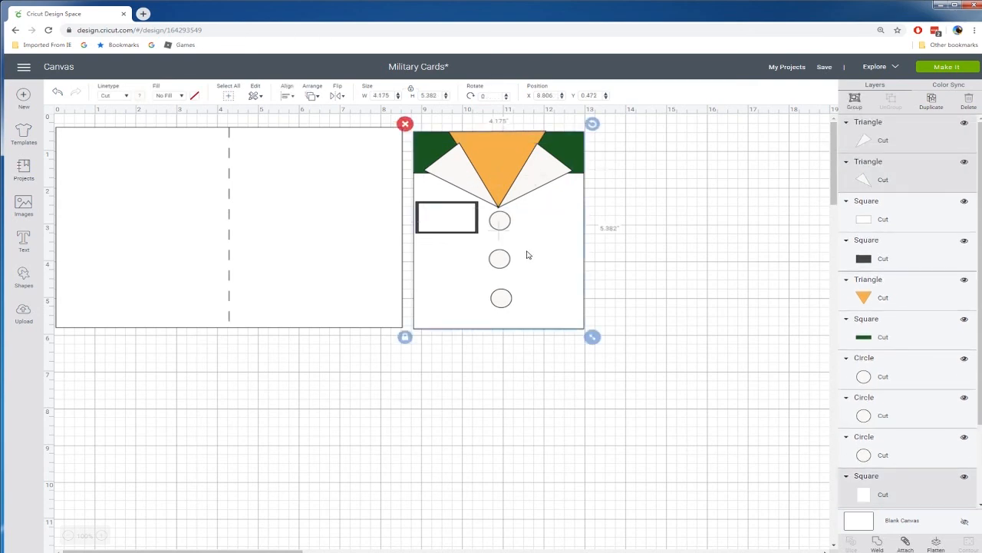
pyautogui.click(135, 97)
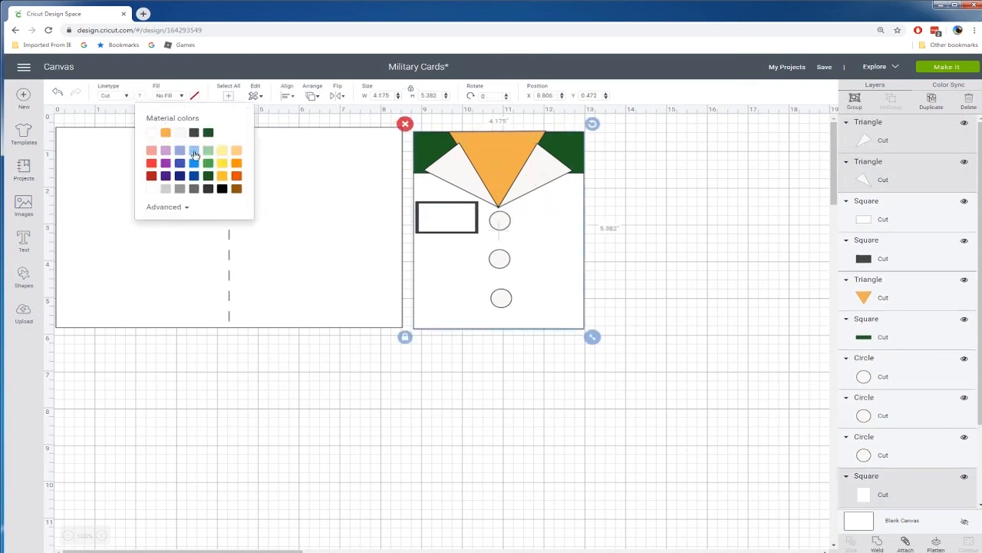
pyautogui.click(208, 164)
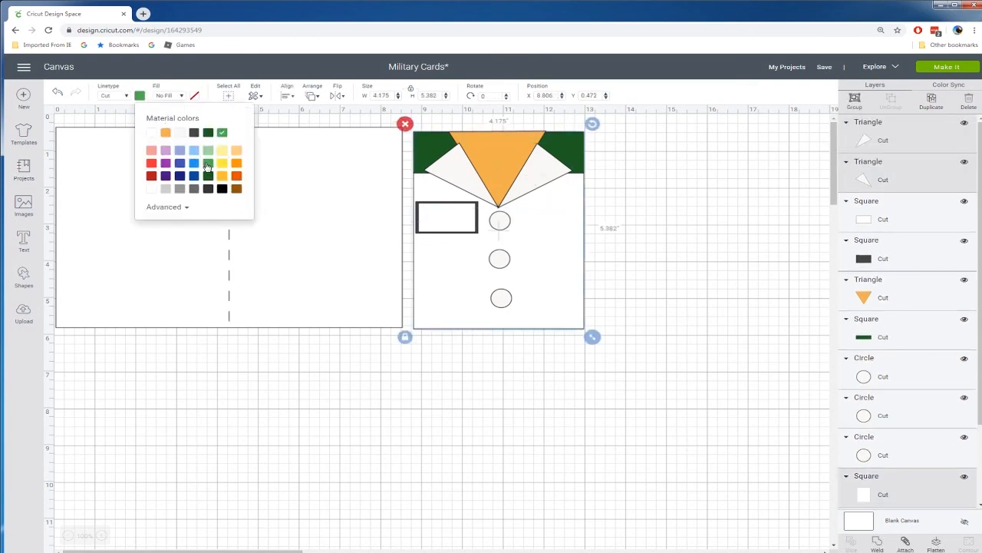
pyautogui.click(670, 248)
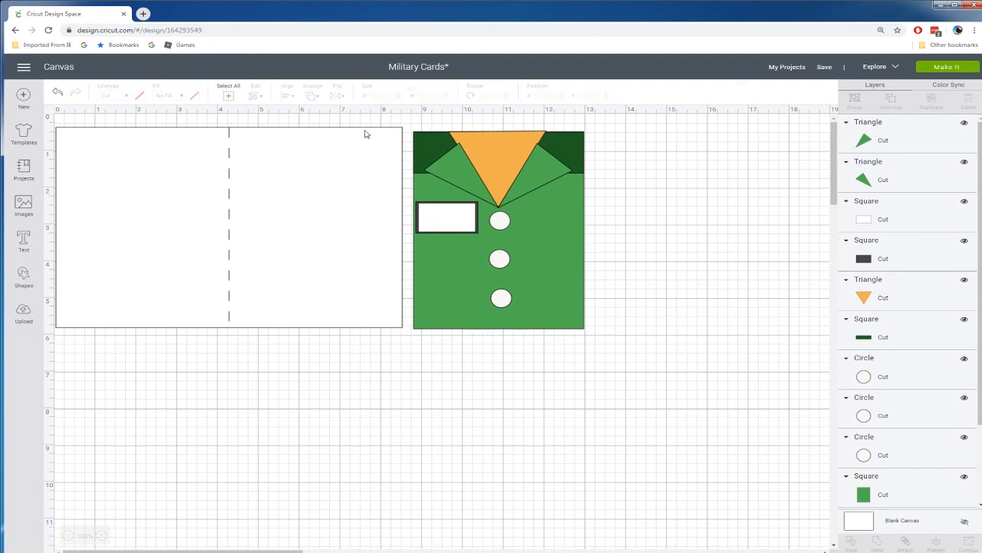
# - Add a star, shrink it to about 0.83 by 0.79 in and color it yellow
pyautogui.click(24, 276)
pyautogui.click(80, 315)
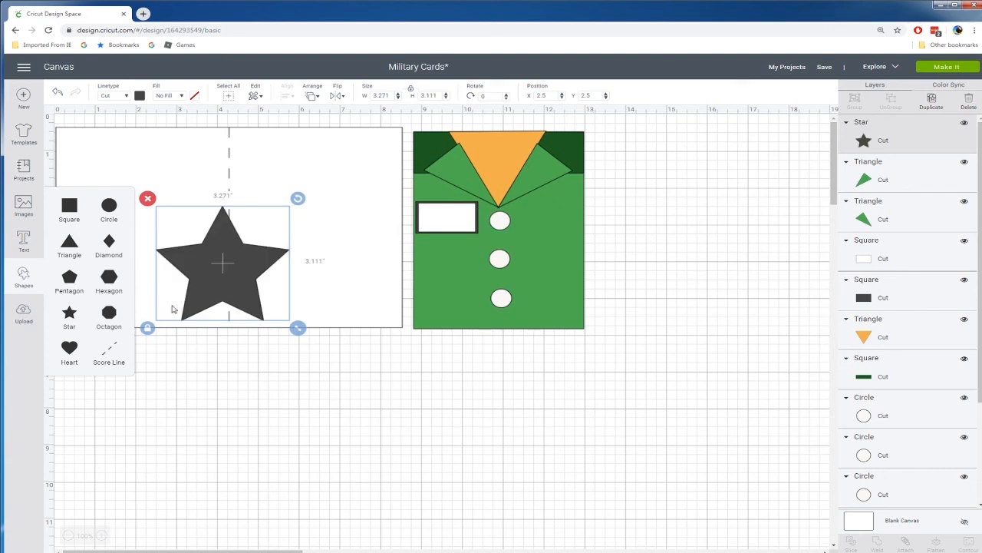
pyautogui.moveTo(239, 282); pyautogui.dragTo(319, 351)
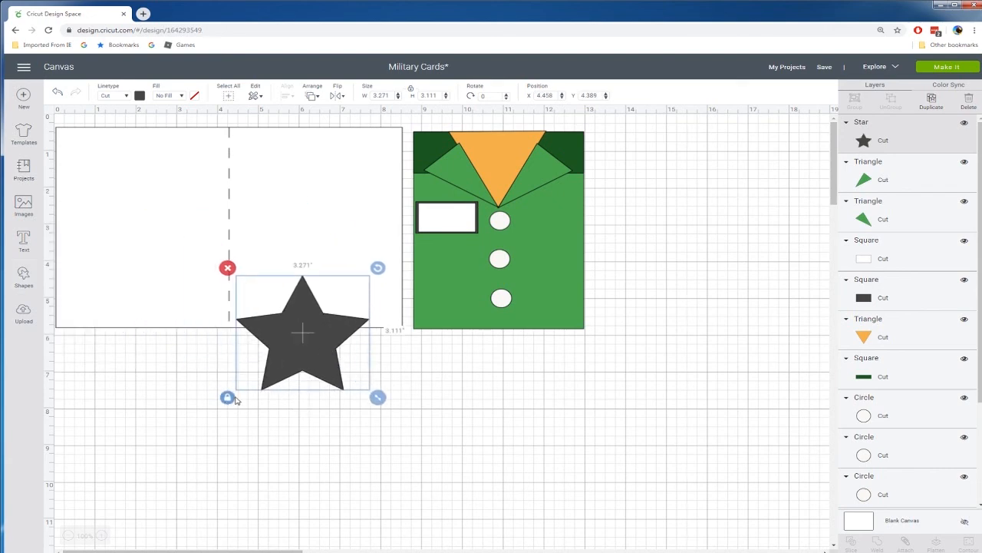
pyautogui.moveTo(388, 401); pyautogui.dragTo(330, 359)
pyautogui.moveTo(378, 397); pyautogui.dragTo(278, 312)
pyautogui.click(139, 95)
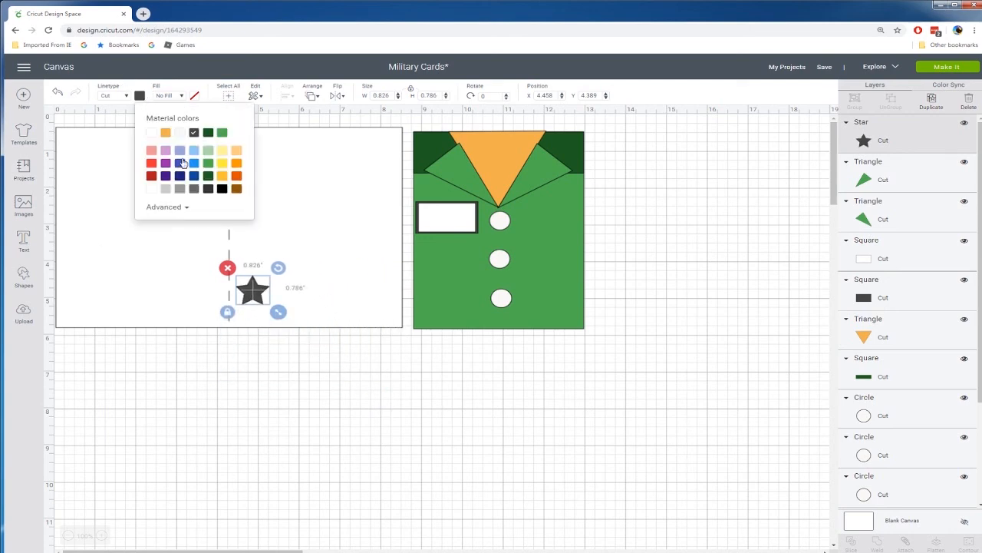
pyautogui.click(222, 164)
# - Place the yellow star on the dark green shoulder corner and put a copy on the opposite shoulder
pyautogui.moveTo(256, 298); pyautogui.dragTo(568, 149)
pyautogui.hotkey('ctrl', 'c')
pyautogui.hotkey('ctrl', 'v')
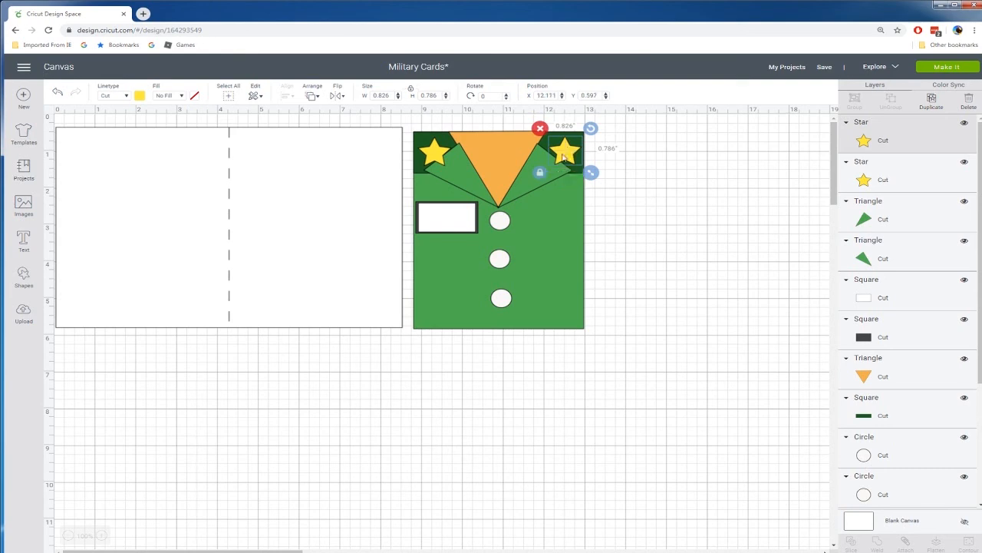
# - Bring both green triangular collar flaps to the front so they overlap the shoulder stars
pyautogui.click(553, 172)
pyautogui.keyDown('shift'); pyautogui.click(458, 185); pyautogui.keyUp('shift')
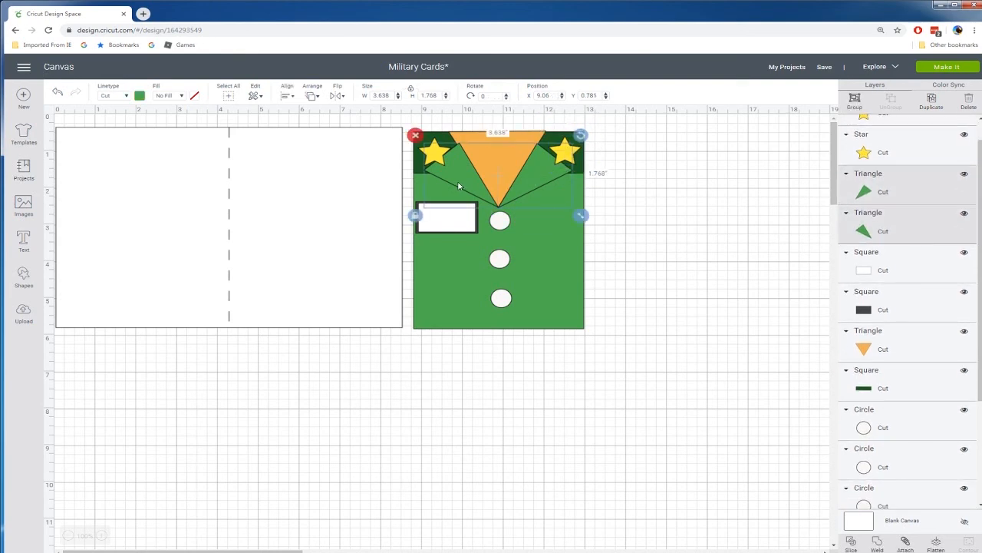
pyautogui.rightClick(458, 186)
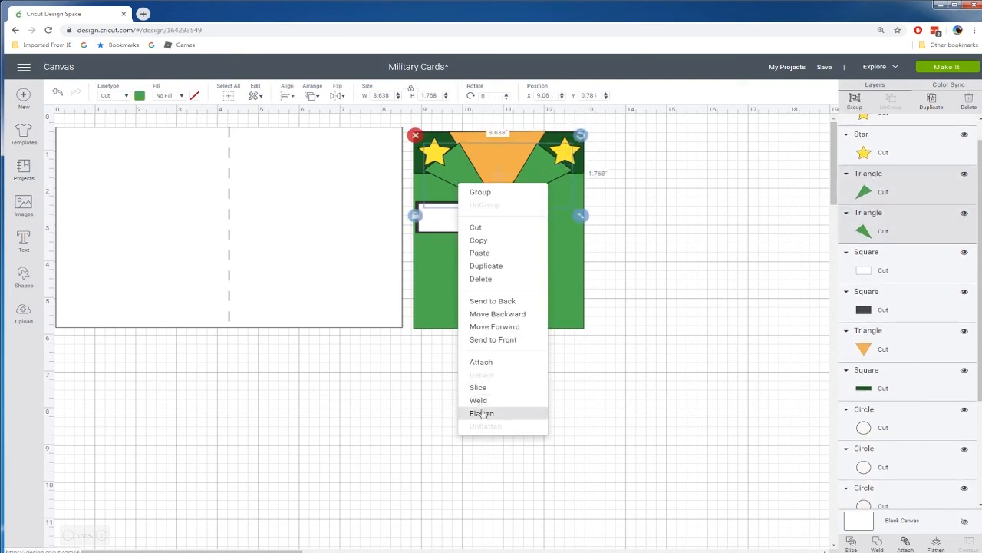
pyautogui.click(501, 339)
pyautogui.click(499, 375)
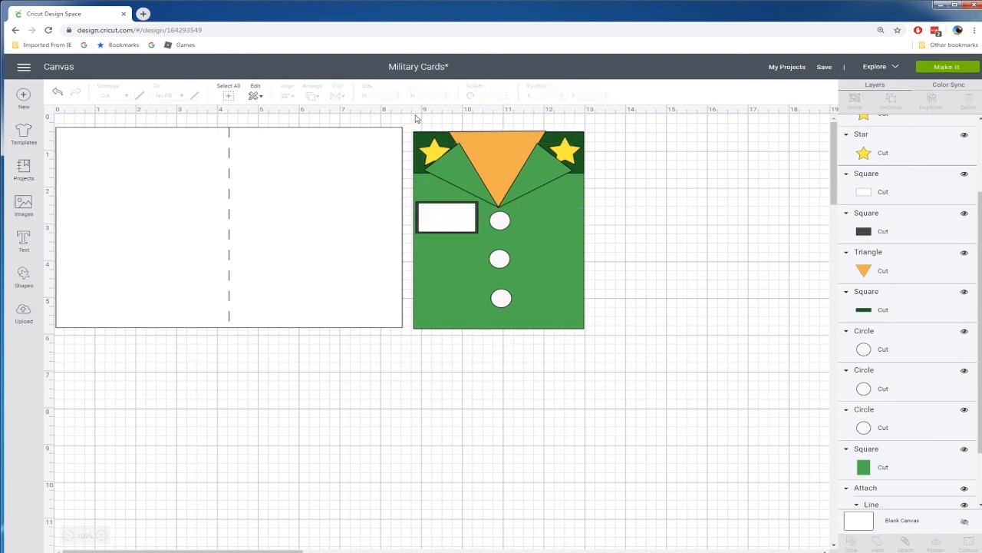
# - Recolor the three round buttons down the uniform's center yellow
pyautogui.click(501, 223)
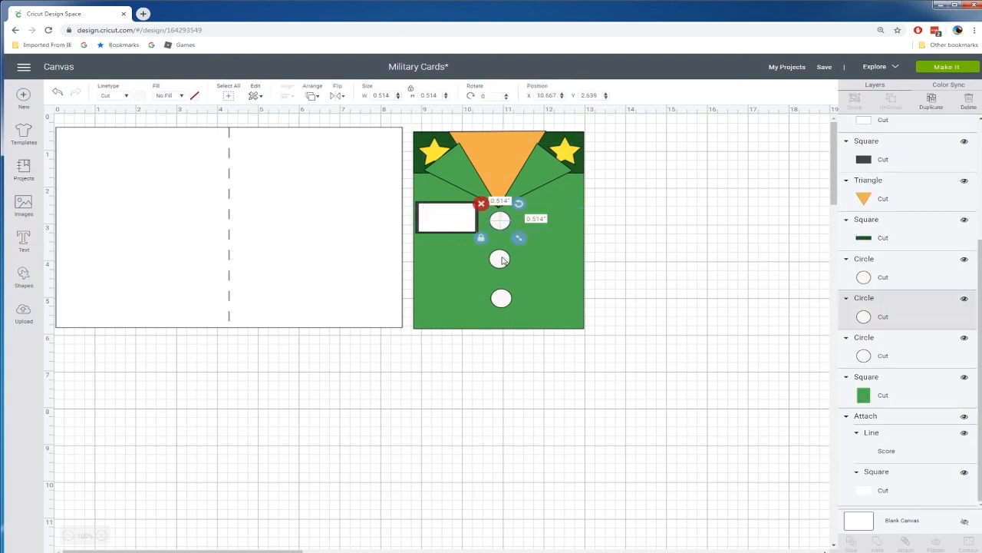
pyautogui.keyDown('shift'); pyautogui.click(500, 261); pyautogui.keyUp('shift')
pyautogui.keyDown('shift'); pyautogui.click(502, 299); pyautogui.keyUp('shift')
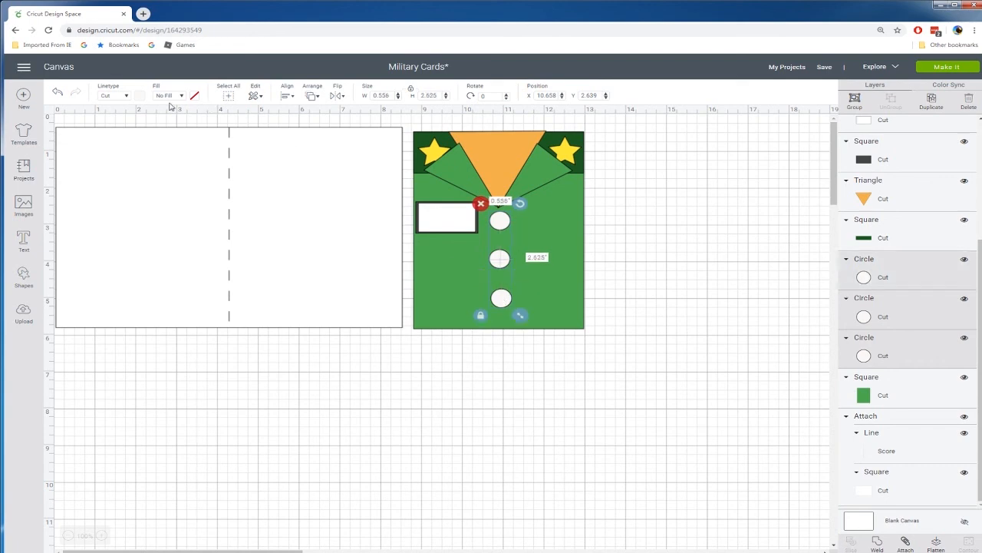
pyautogui.click(139, 98)
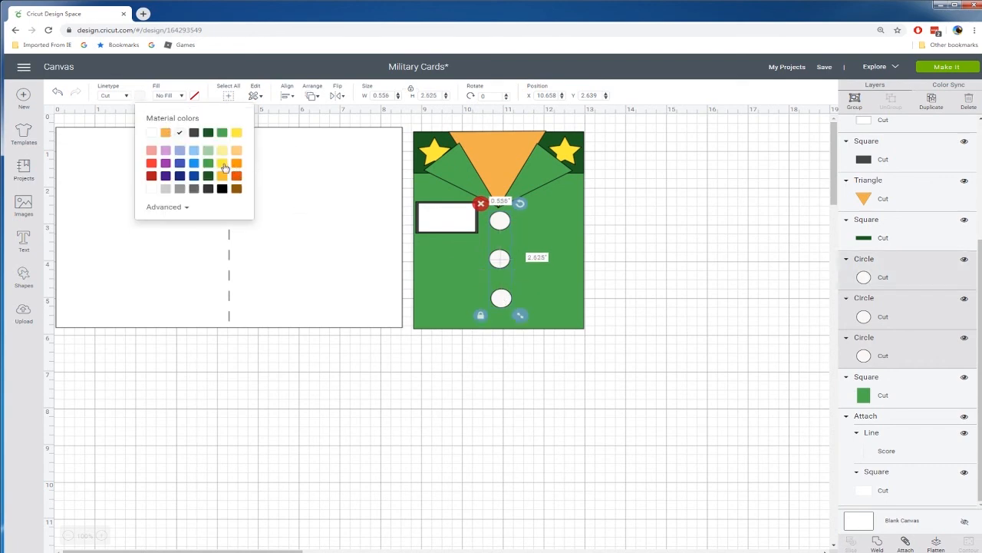
pyautogui.click(223, 165)
pyautogui.click(341, 413)
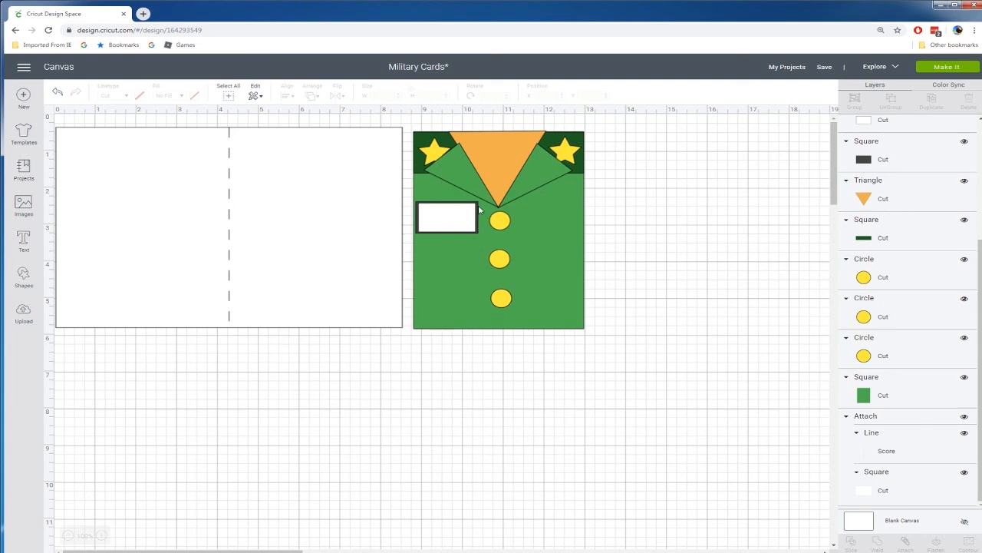
# - Recolor the white inner rectangle of the chest badge bright blue
pyautogui.click(479, 208)
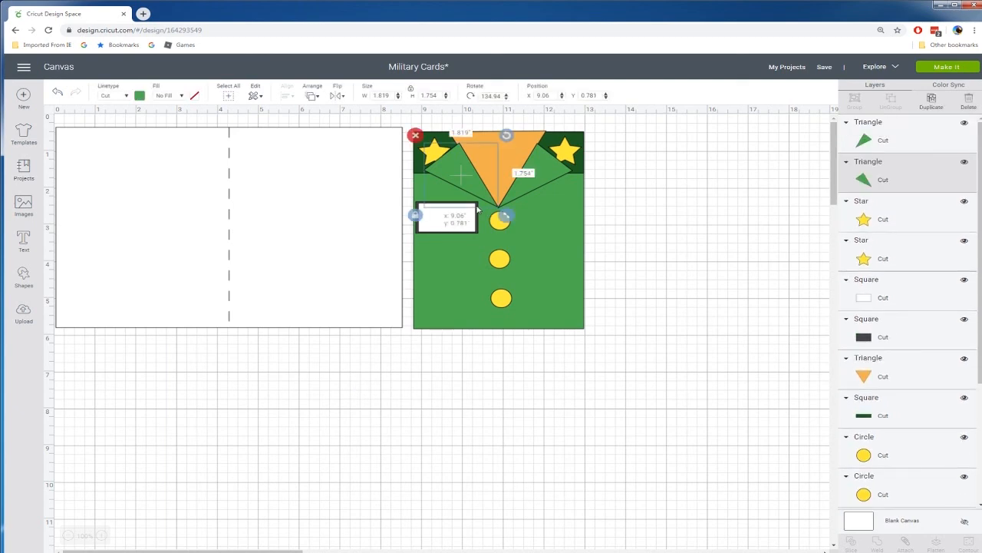
pyautogui.click(436, 387)
pyautogui.click(476, 229)
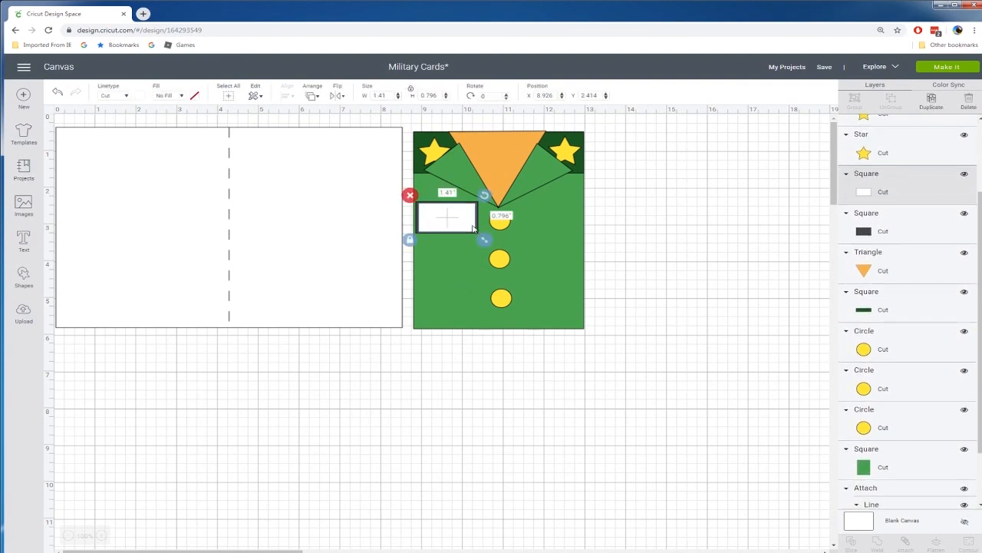
pyautogui.click(145, 95)
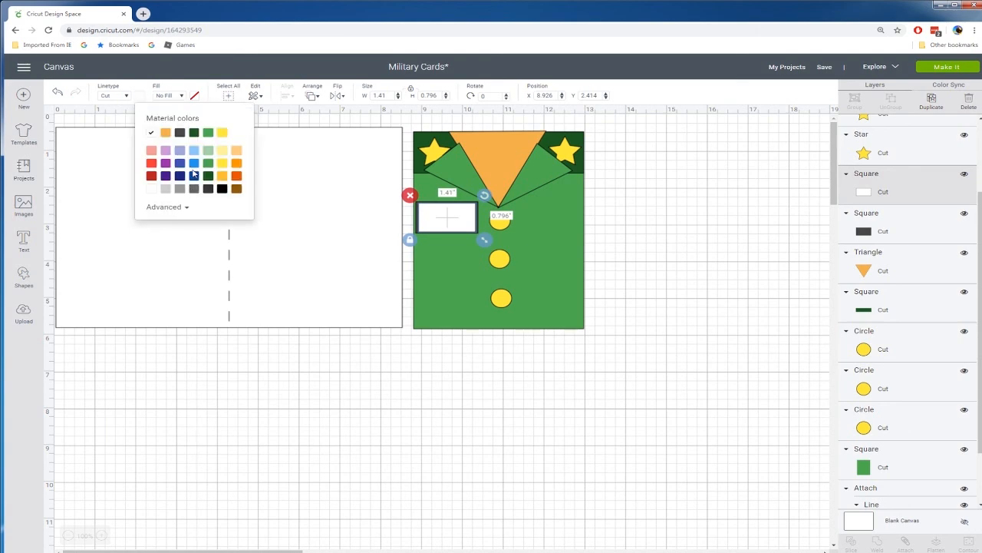
pyautogui.click(194, 163)
pyautogui.click(355, 425)
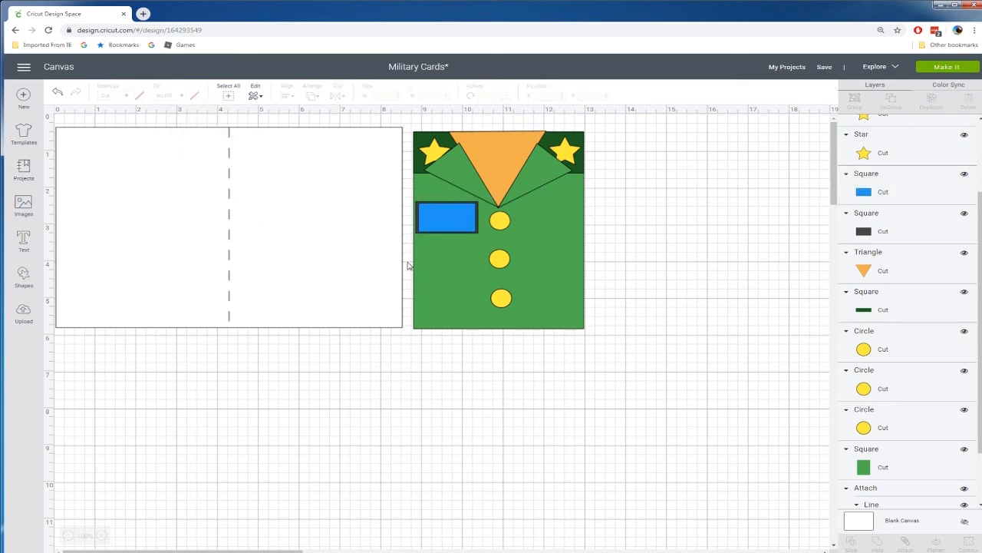
# - Recolor the dark border rectangle behind the blue chest badge yellow
pyautogui.click(417, 237)
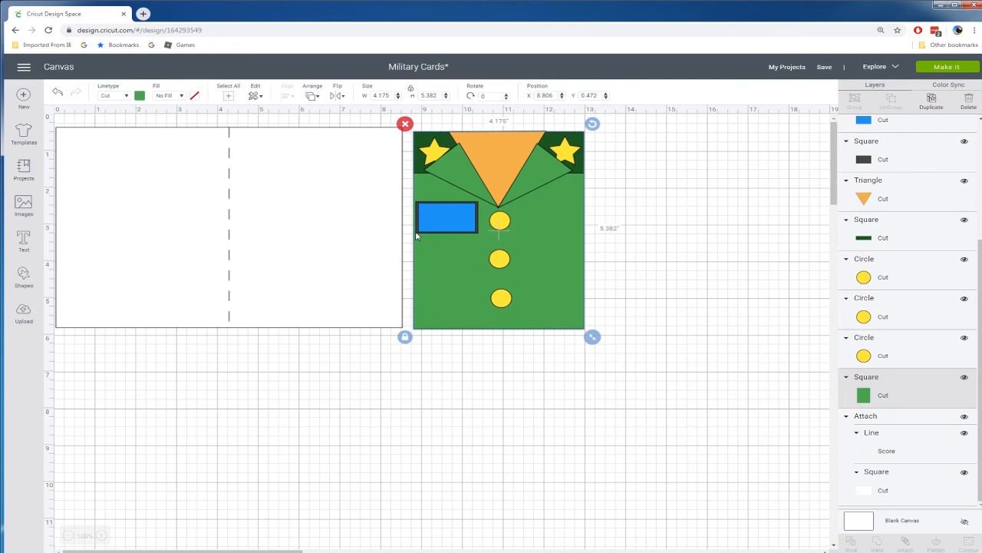
pyautogui.click(416, 237)
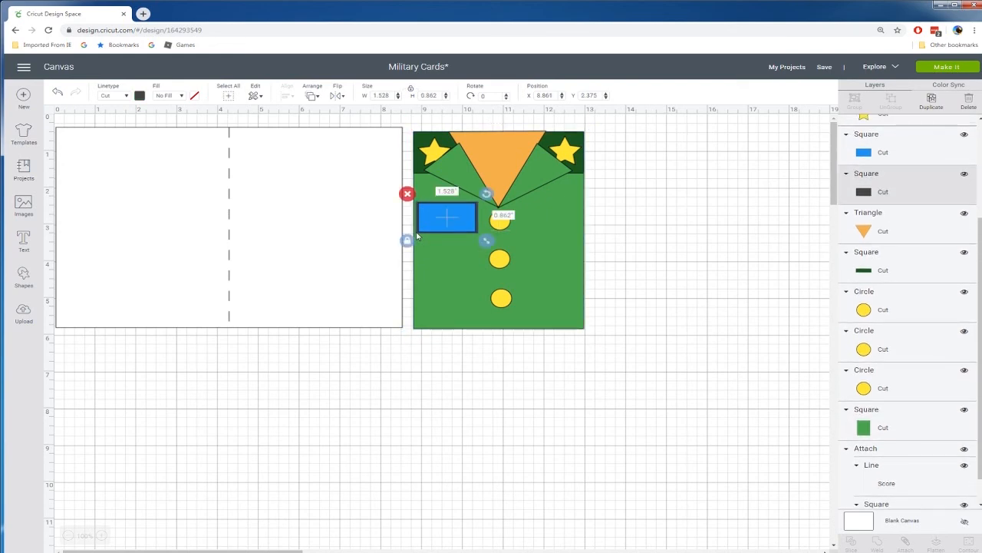
pyautogui.click(140, 96)
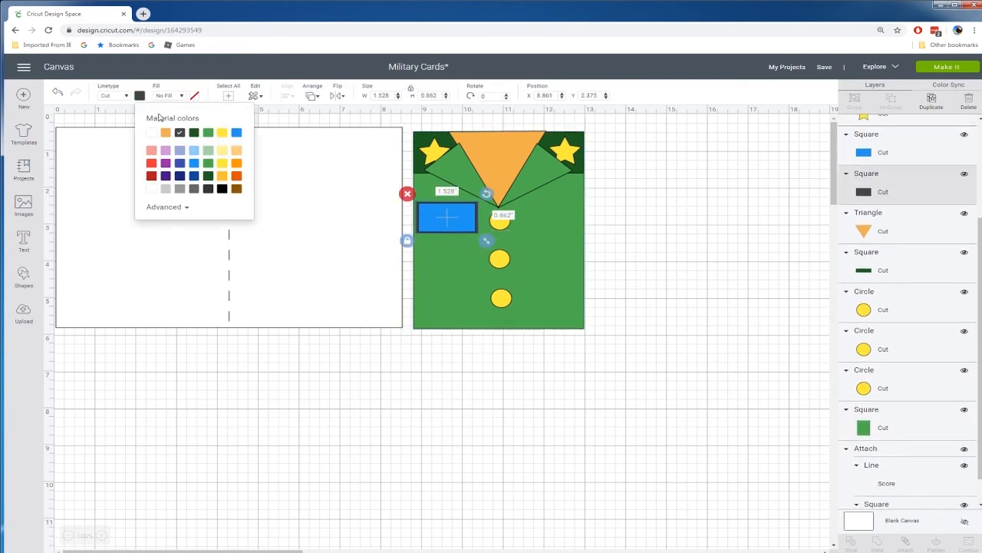
pyautogui.click(222, 163)
pyautogui.click(308, 381)
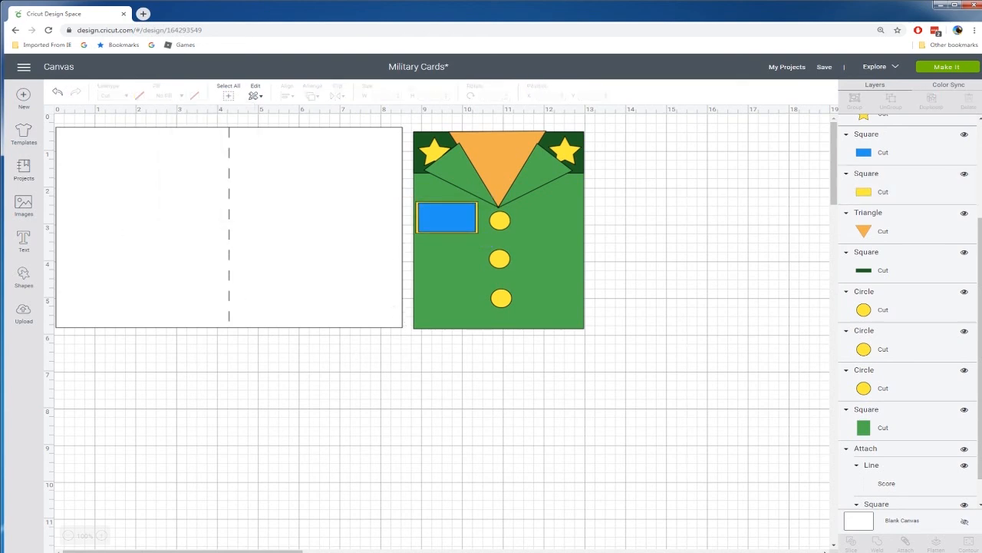
# - Add a square, resize it to a rectangle of about 1.54 by 2.11 in, and place a duplicate beside it below the card
pyautogui.click(27, 274)
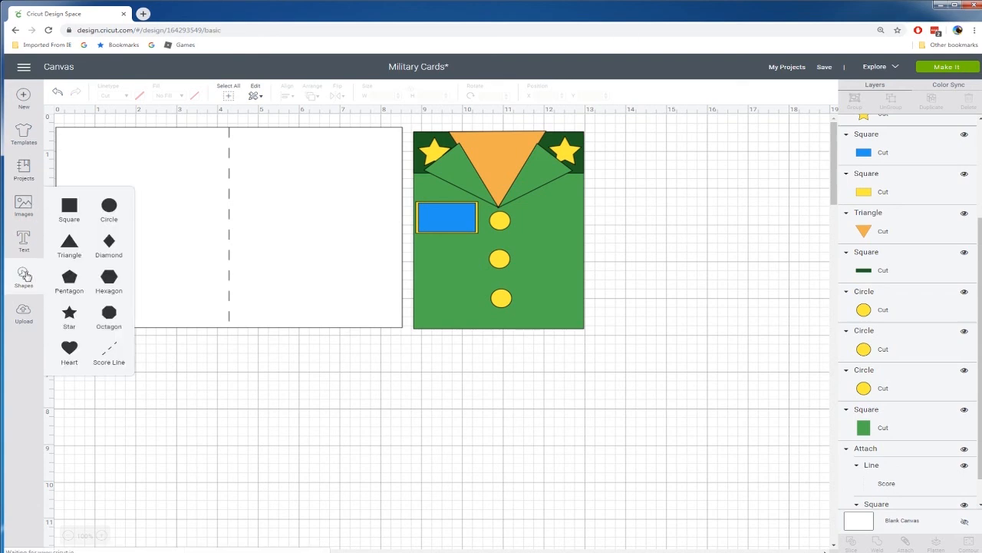
pyautogui.click(77, 206)
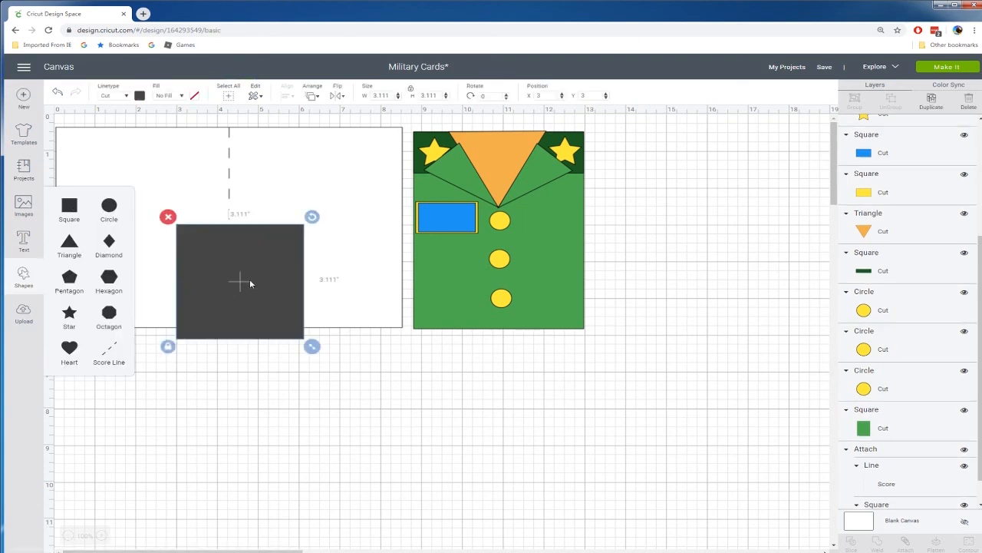
pyautogui.moveTo(250, 279); pyautogui.dragTo(320, 427)
pyautogui.moveTo(384, 479); pyautogui.dragTo(353, 477)
pyautogui.moveTo(326, 431); pyautogui.dragTo(492, 304)
pyautogui.moveTo(520, 357); pyautogui.dragTo(492, 329)
pyautogui.moveTo(443, 267); pyautogui.dragTo(424, 397)
pyautogui.hotkey('ctrl', 'd')
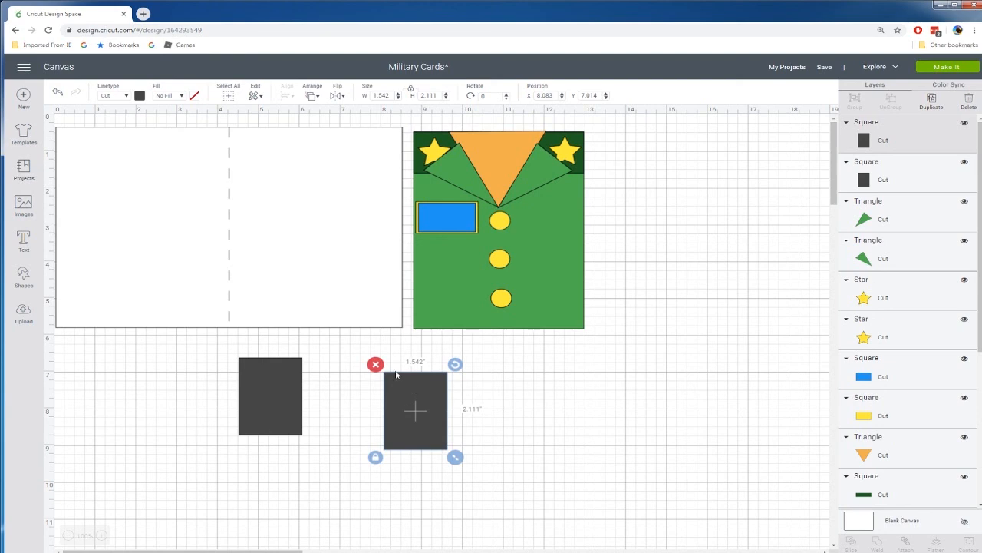
# - Add a heart, shrink it to about 1.81 by 1.71 in and place it over the duplicated dark rectangle
pyautogui.click(24, 276)
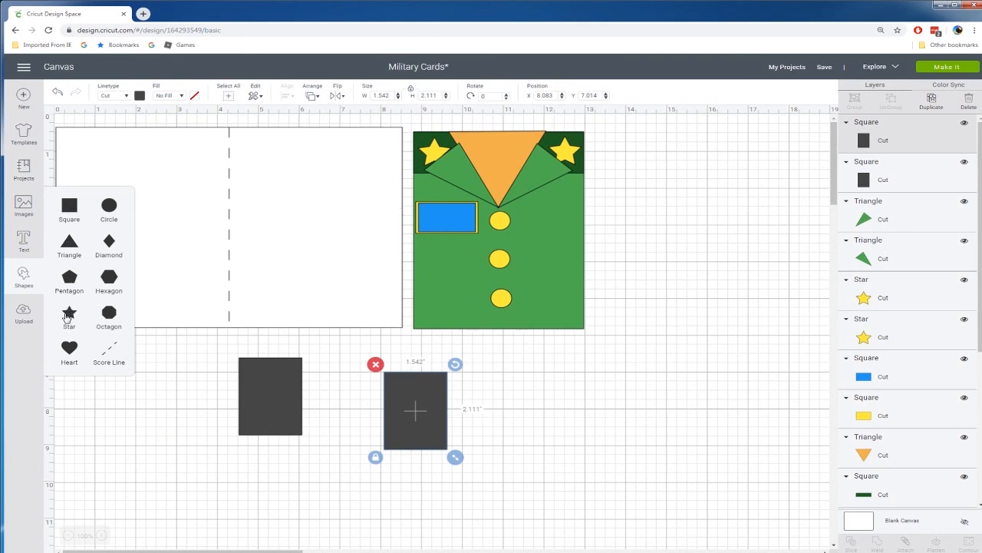
pyautogui.click(69, 350)
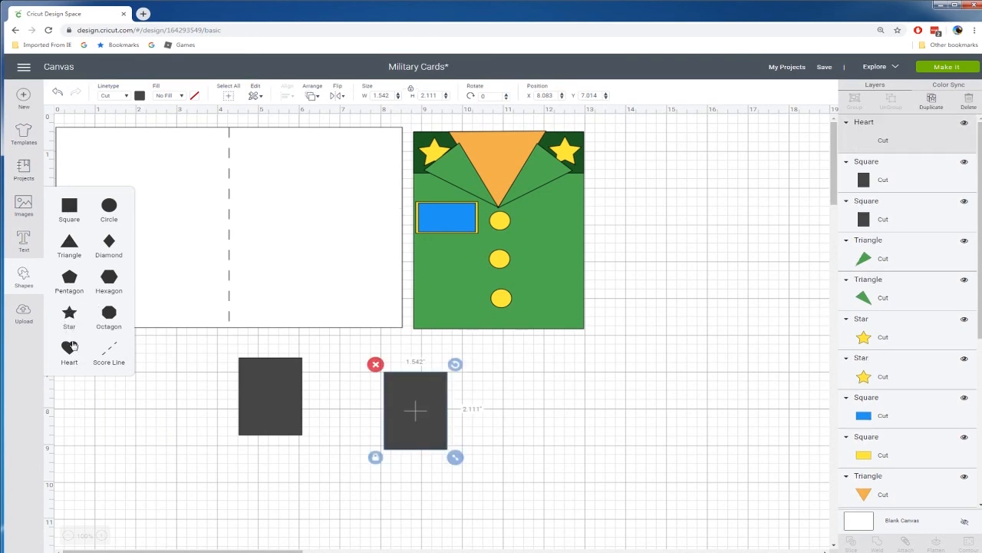
pyautogui.moveTo(235, 317); pyautogui.dragTo(397, 461)
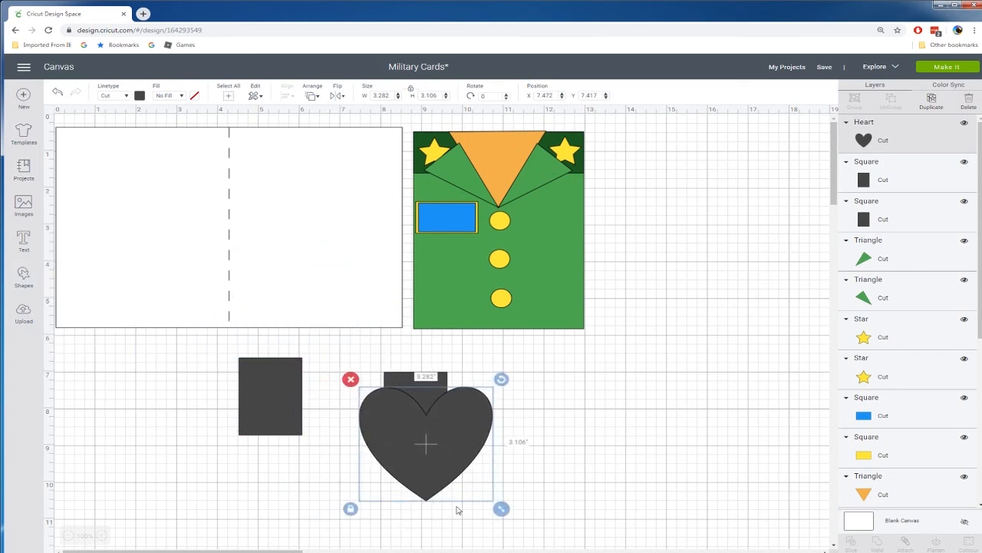
pyautogui.moveTo(500, 510); pyautogui.dragTo(442, 457)
pyautogui.moveTo(405, 424); pyautogui.dragTo(423, 423)
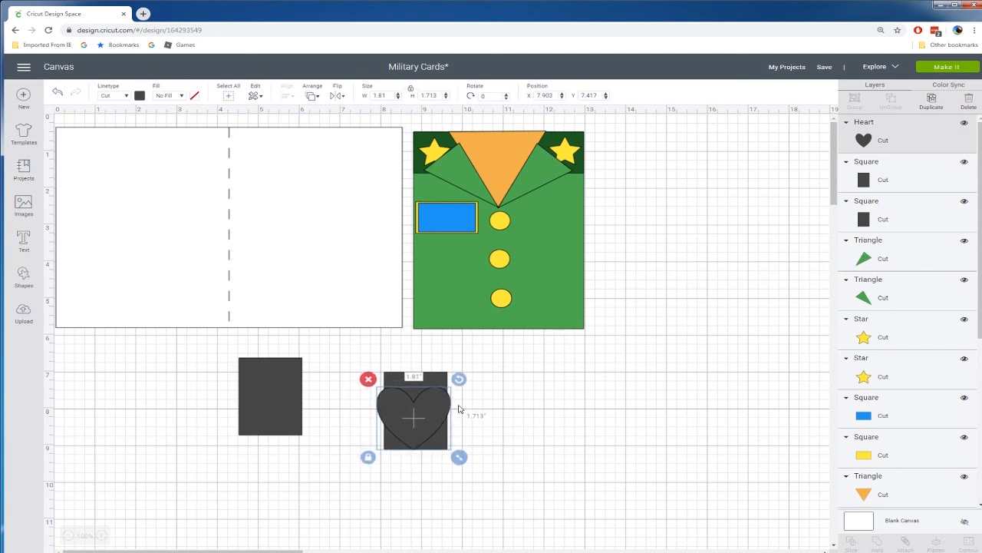
# - Center the heart and the dark rectangle on each other, and slice them
pyautogui.moveTo(316, 349); pyautogui.dragTo(465, 483)
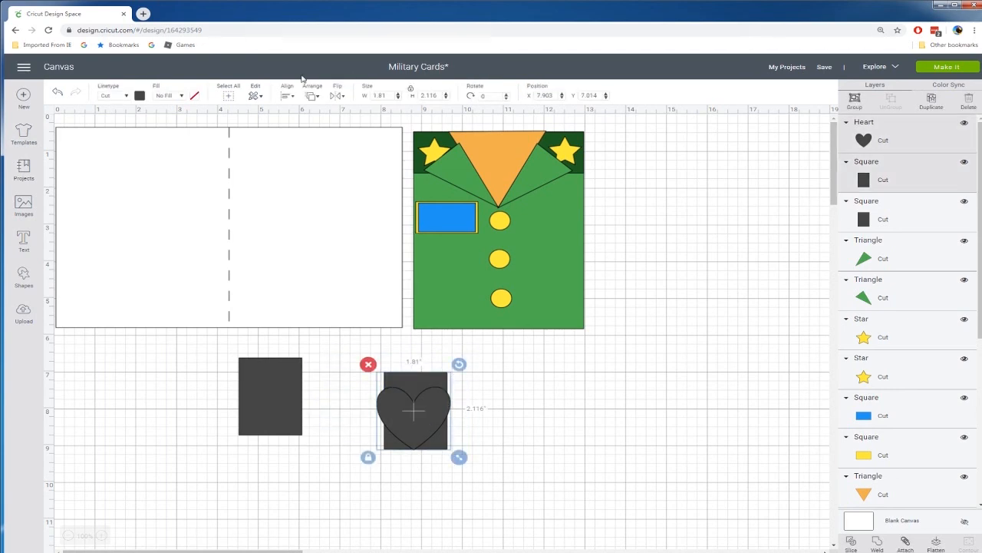
pyautogui.click(289, 95)
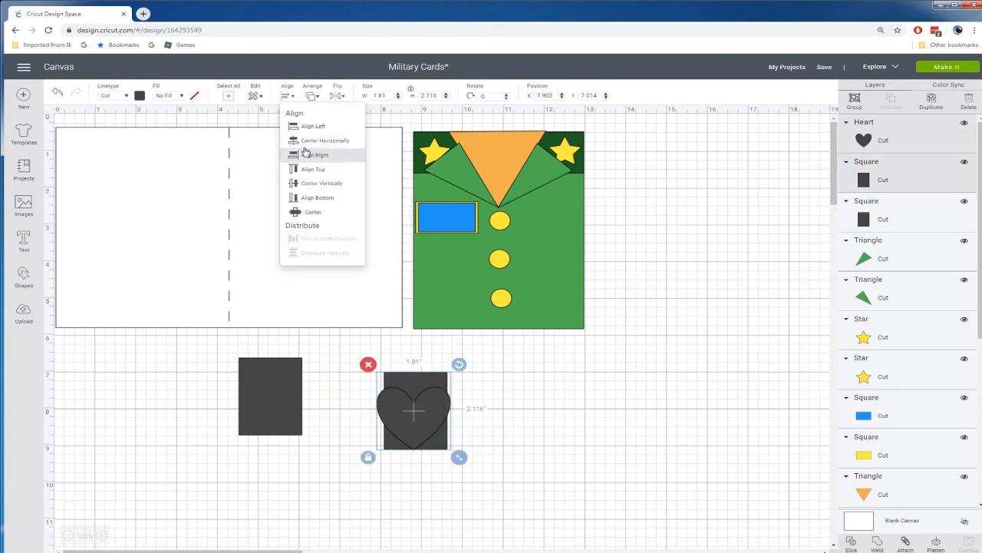
pyautogui.click(314, 213)
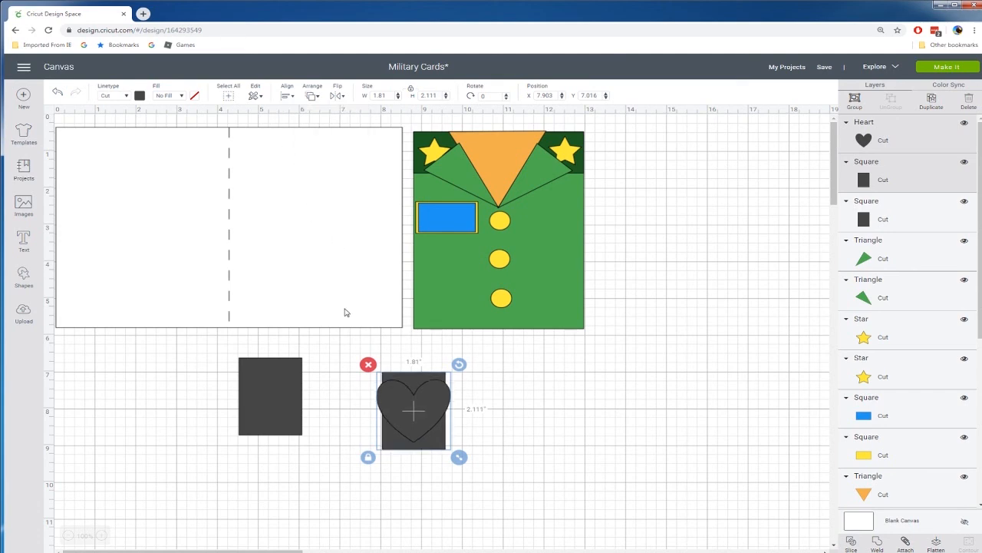
pyautogui.rightClick(406, 401)
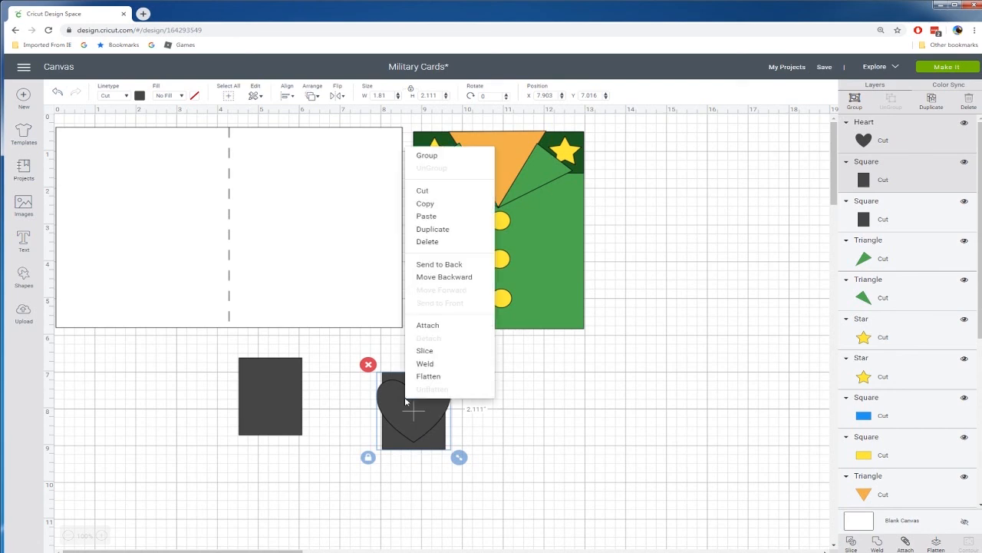
pyautogui.click(426, 351)
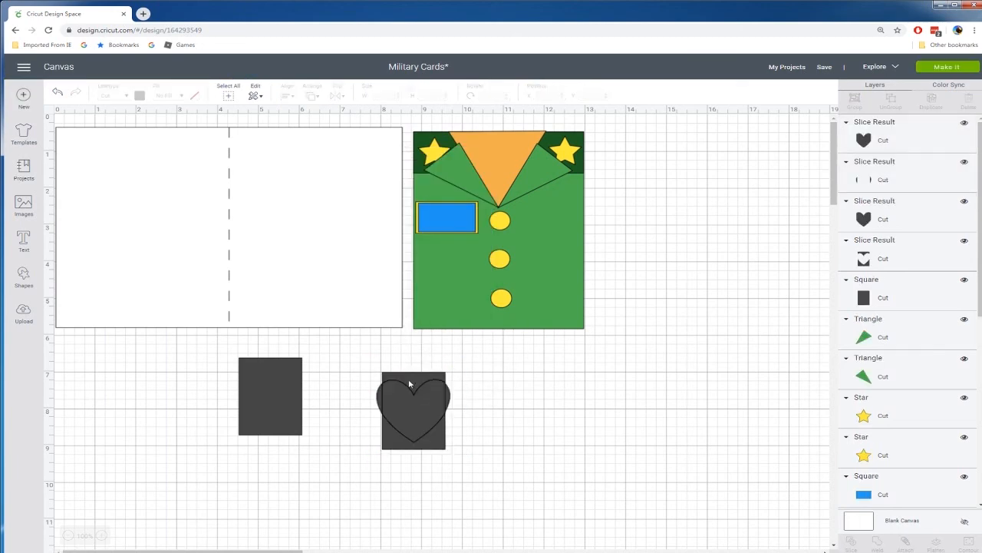
# - Move the rectangle with the heart cutout aside and delete the leftover heart pieces
pyautogui.moveTo(426, 450); pyautogui.dragTo(556, 451)
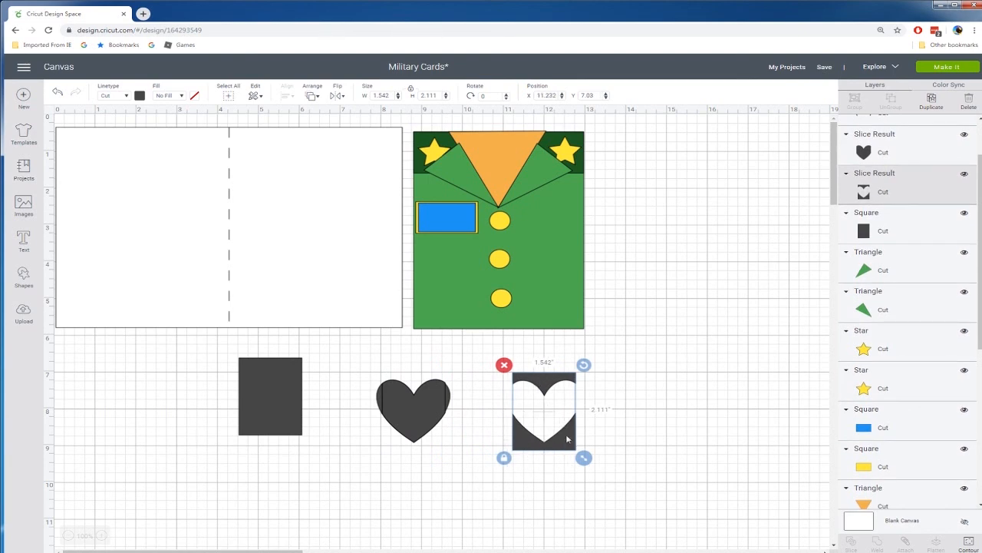
pyautogui.moveTo(364, 369); pyautogui.dragTo(457, 447)
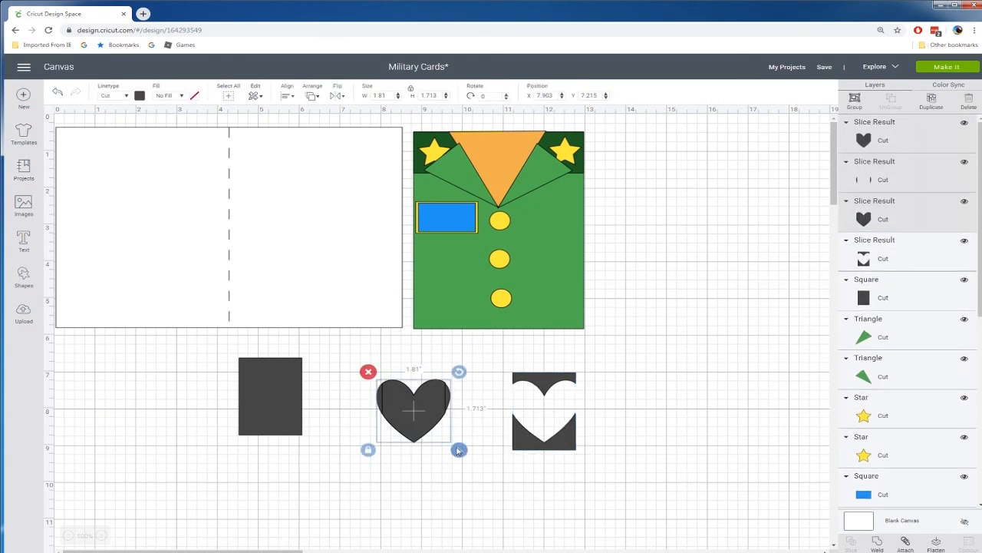
pyautogui.press('Delete')
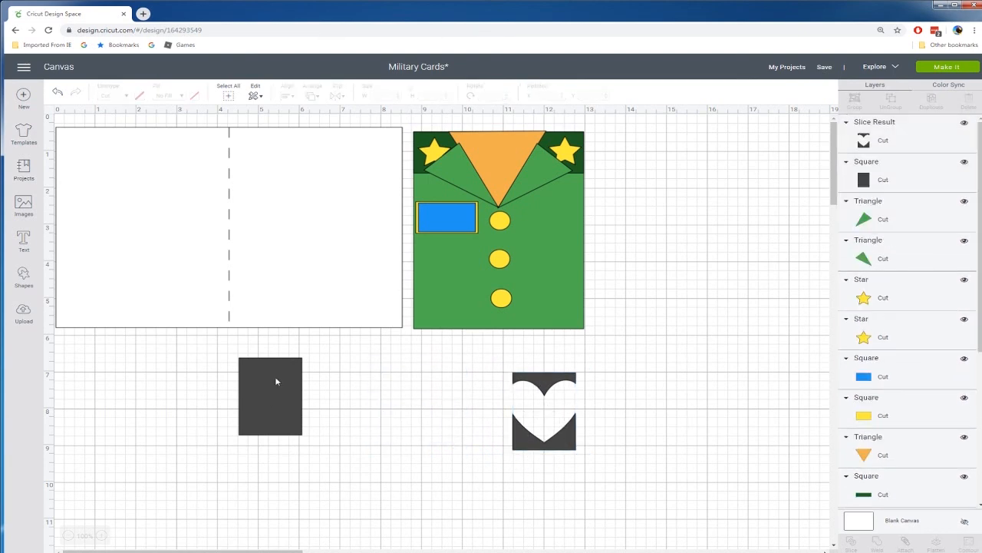
# - Add a square over the lower part of the heart-cutout rectangle and slice the two shapes
pyautogui.click(27, 280)
pyautogui.click(59, 218)
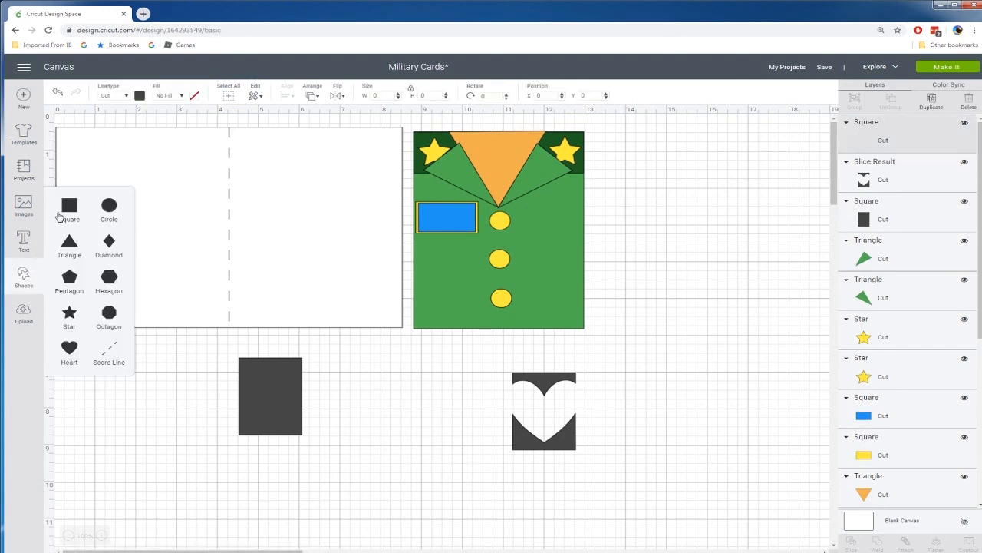
pyautogui.moveTo(292, 314); pyautogui.dragTo(549, 464)
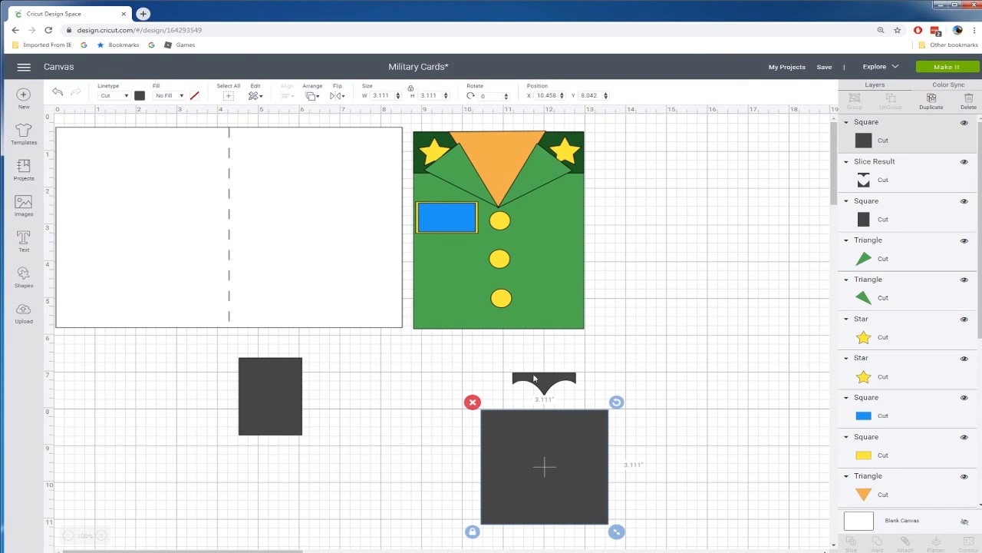
pyautogui.click(445, 424)
pyautogui.moveTo(444, 425)
pyautogui.mouseDown()
pyautogui.moveTo(522, 407)
pyautogui.moveTo(618, 471)
pyautogui.mouseUp()
pyautogui.rightClick(551, 465)
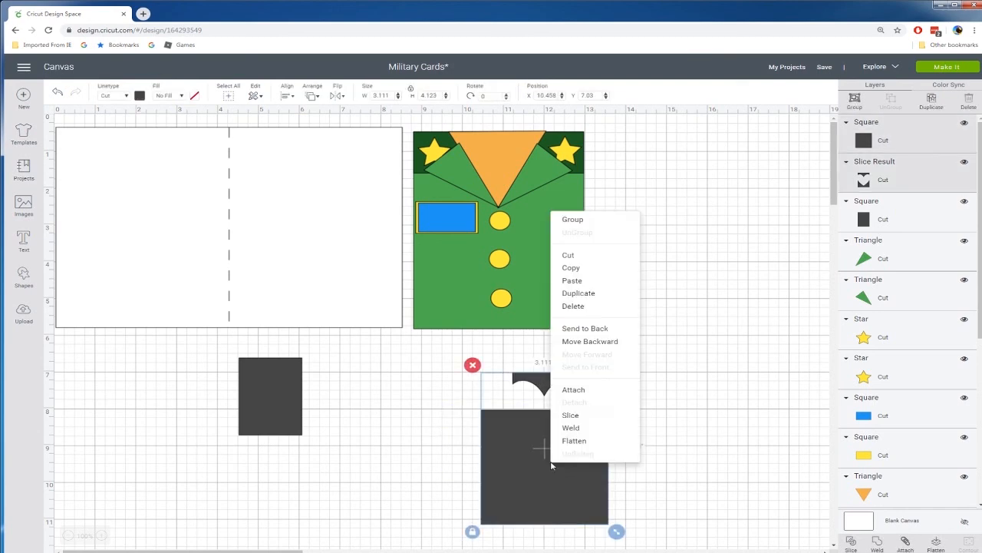
pyautogui.click(576, 415)
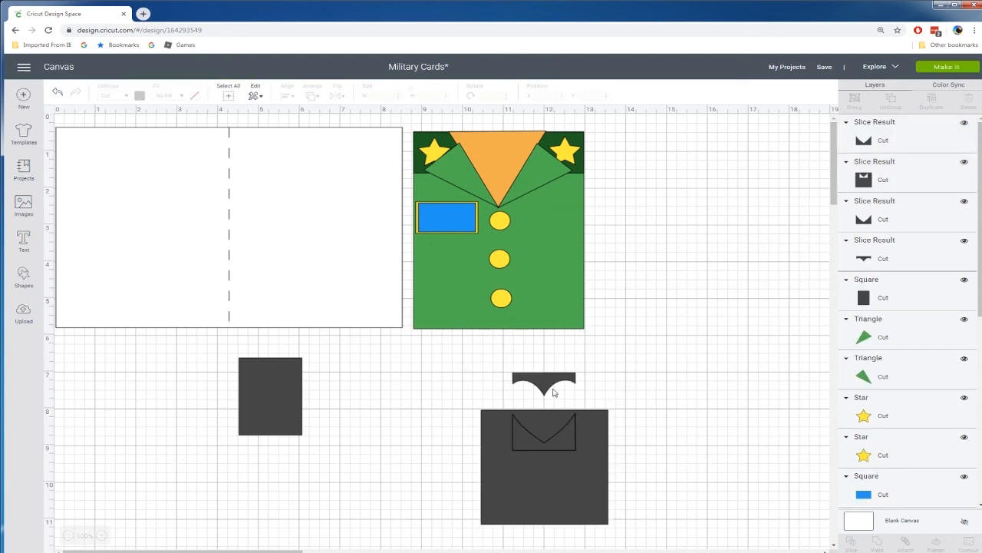
# - Move the scalloped upper piece clear of the slice results and delete the square and lower pieces
pyautogui.moveTo(538, 381); pyautogui.dragTo(577, 371)
pyautogui.moveTo(495, 377); pyautogui.dragTo(638, 509)
pyautogui.press('Delete')
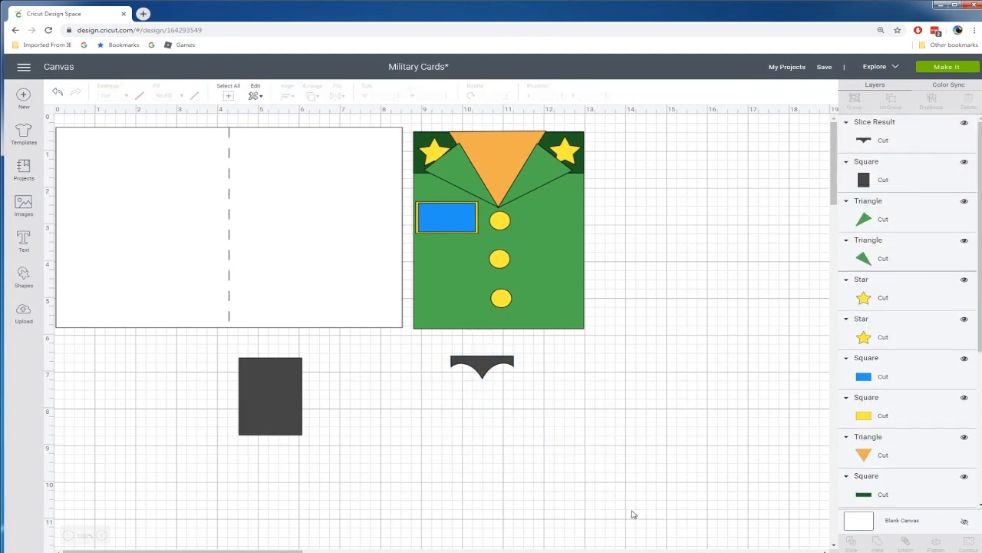
# - Fit the scalloped flap onto the upper edge of the dark rectangle, and color the rectangle green and the flap dark green
pyautogui.moveTo(486, 376); pyautogui.dragTo(275, 374)
pyautogui.click(283, 408)
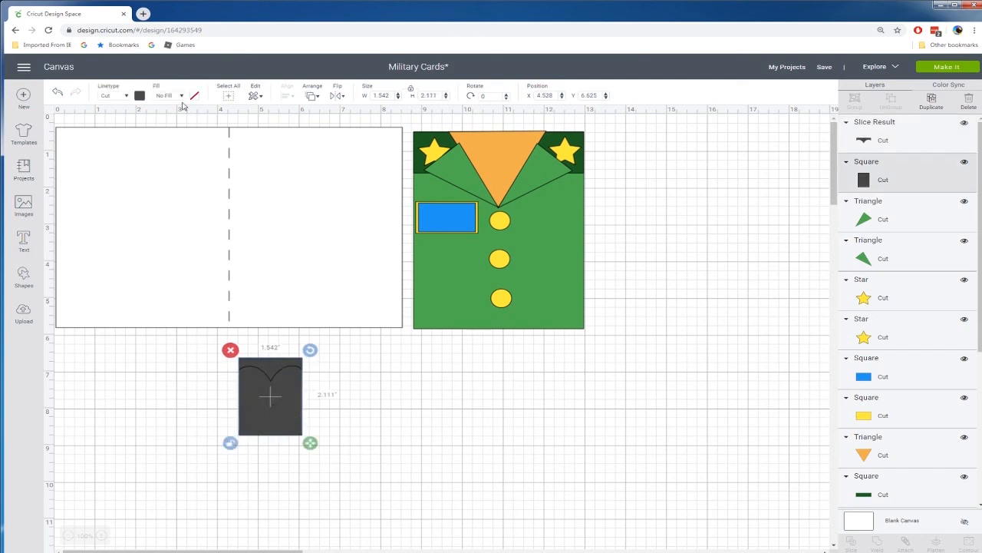
pyautogui.click(142, 97)
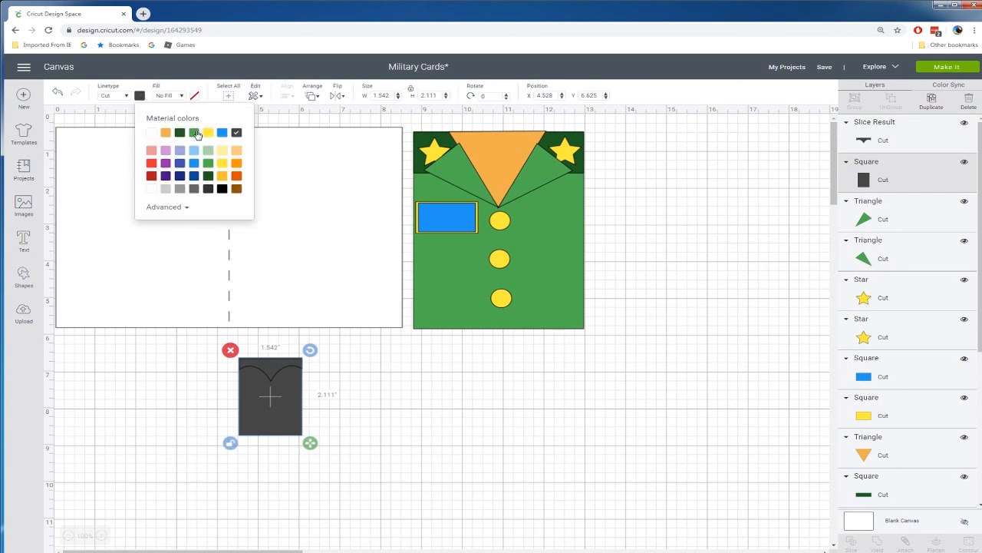
pyautogui.click(195, 134)
pyautogui.click(278, 371)
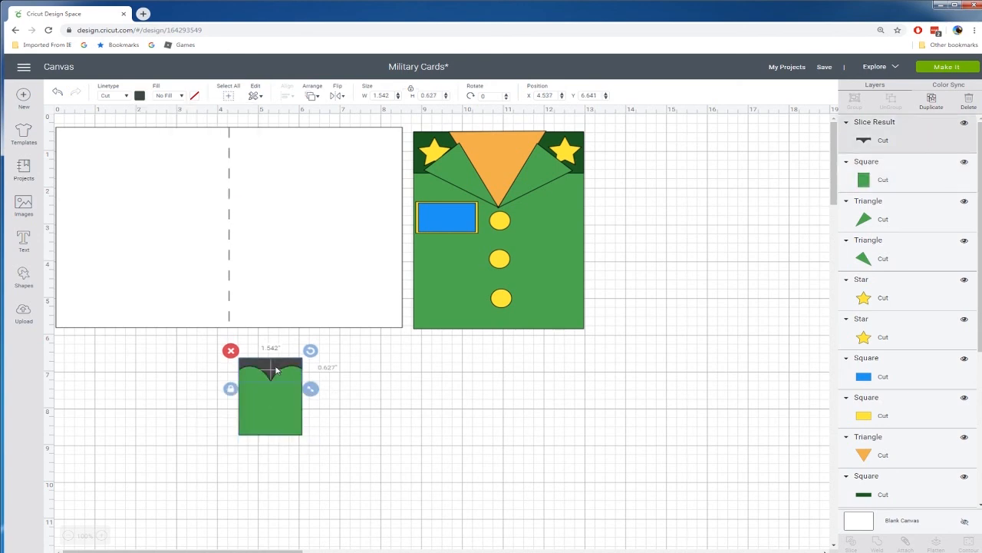
pyautogui.click(139, 96)
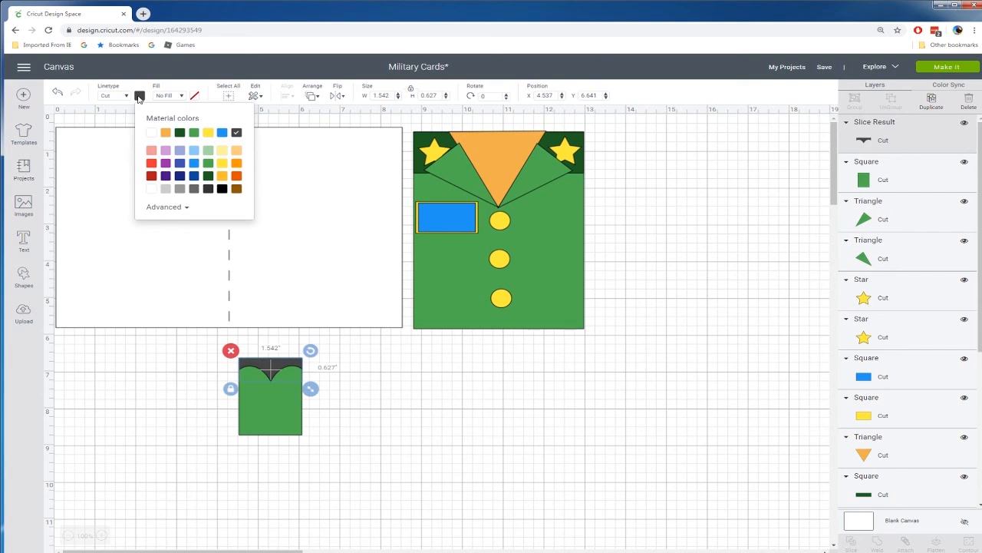
pyautogui.click(178, 134)
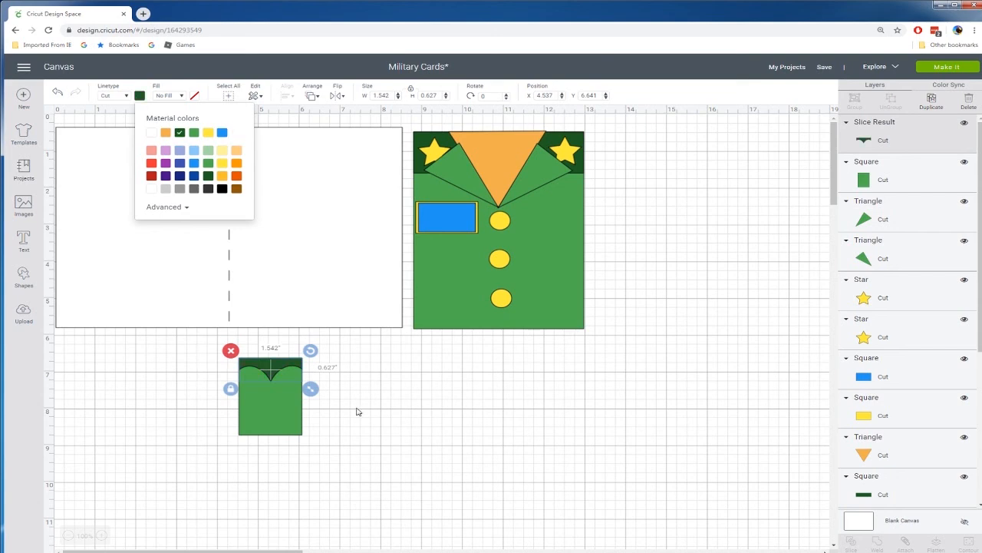
pyautogui.click(317, 404)
# - Move the pocket and its flap onto the lower right of the uniform and place a duplicate on the lower left
pyautogui.moveTo(220, 352); pyautogui.dragTo(333, 480)
pyautogui.moveTo(280, 434); pyautogui.dragTo(546, 284)
pyautogui.hotkey('ctrl', 'd')
pyautogui.click(640, 304)
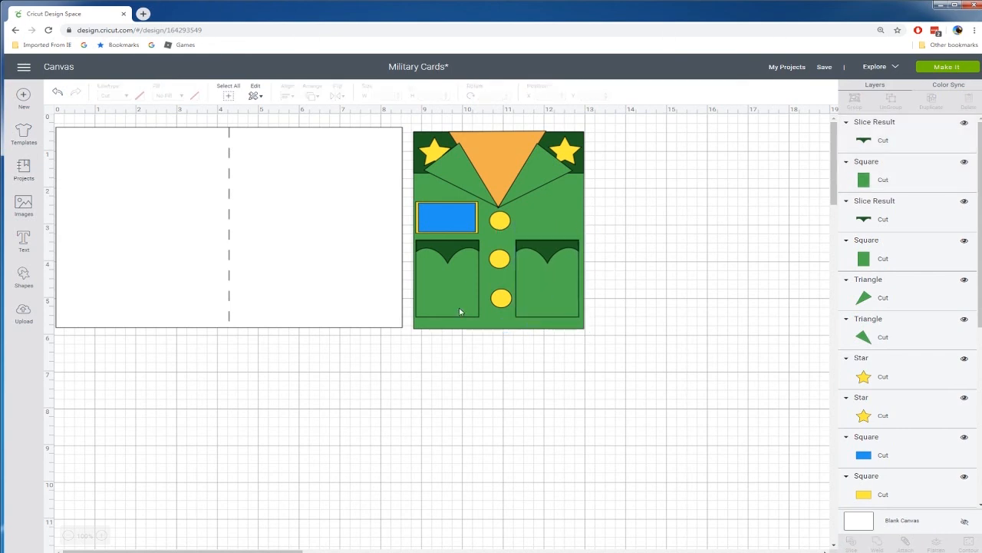
# - Copy the lowest yellow button and place one copy on the flap of each pocket
pyautogui.click(500, 305)
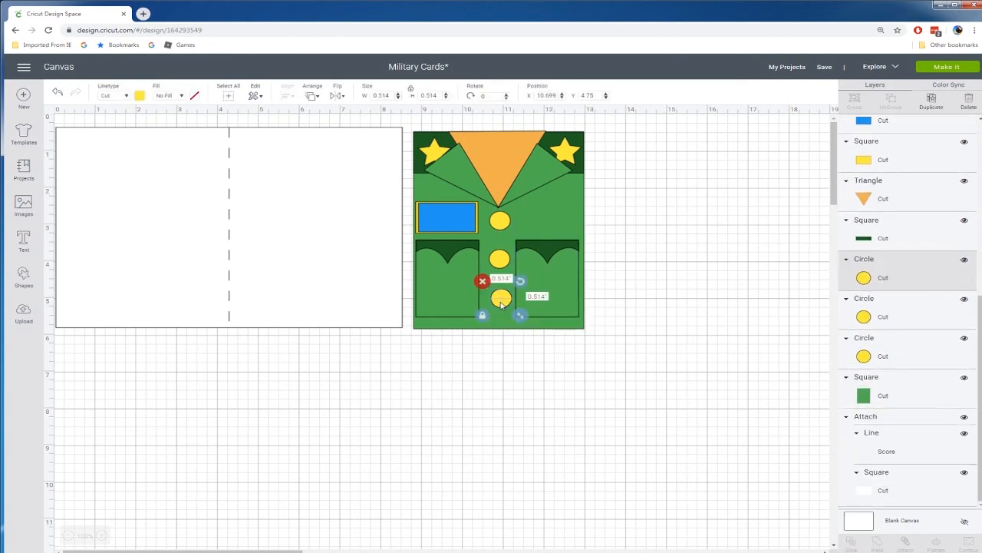
pyautogui.hotkey('ctrl', 'v')
pyautogui.moveTo(529, 321); pyautogui.dragTo(443, 263)
pyautogui.click(544, 282)
pyautogui.hotkey('ctrl', 'v')
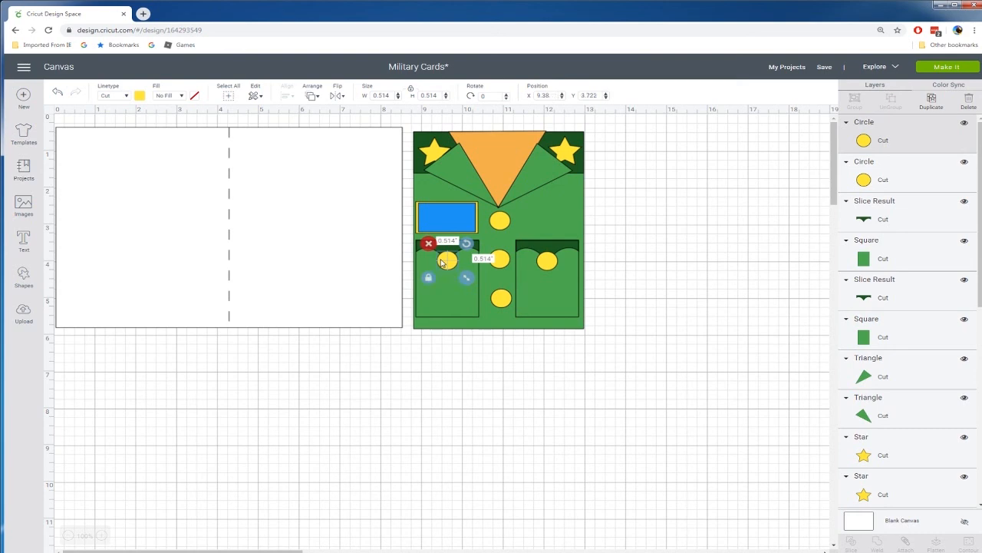
pyautogui.click(669, 273)
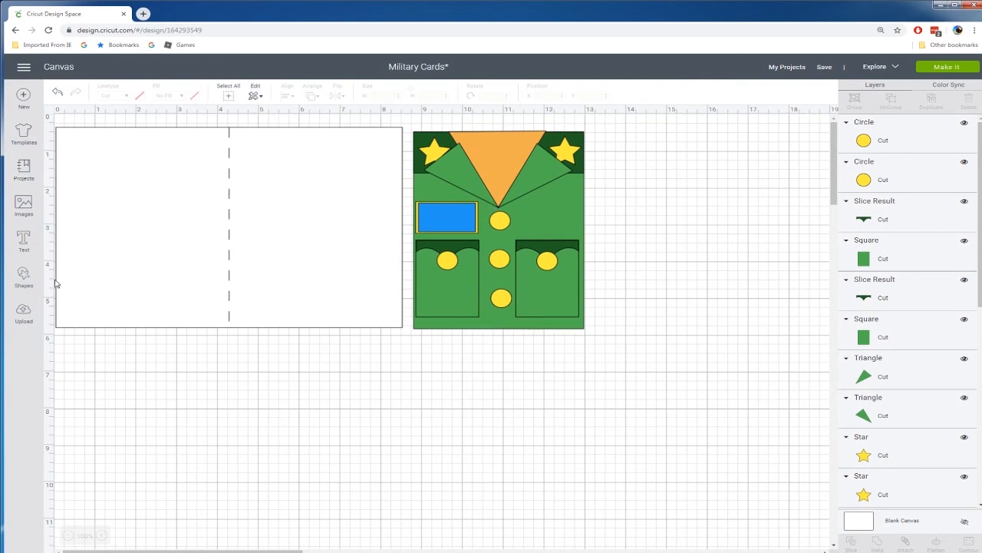
# - Add a square below the card, reshape it into a thin bar about 2.56 by 0.17 in, and set a duplicate aside
pyautogui.click(24, 278)
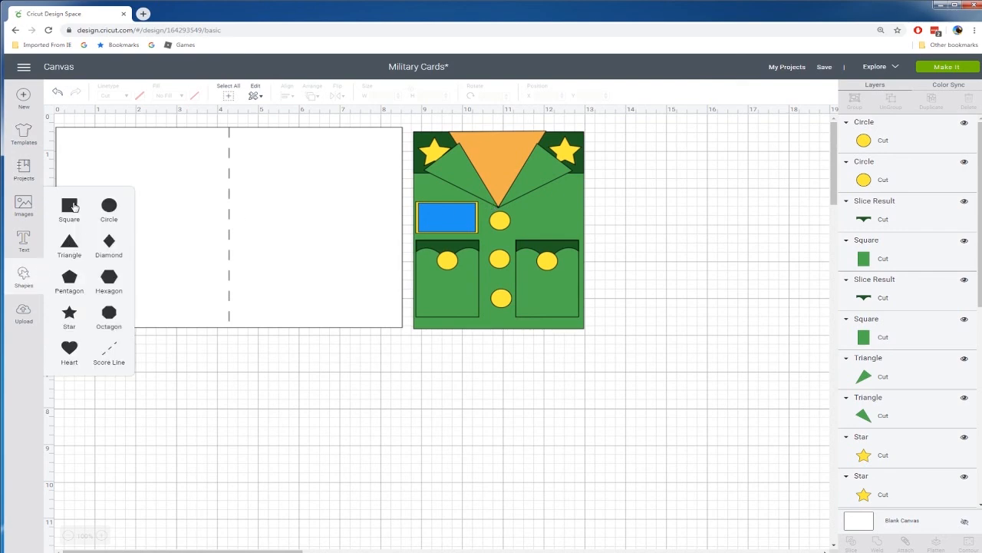
pyautogui.click(74, 206)
pyautogui.moveTo(182, 230); pyautogui.dragTo(344, 386)
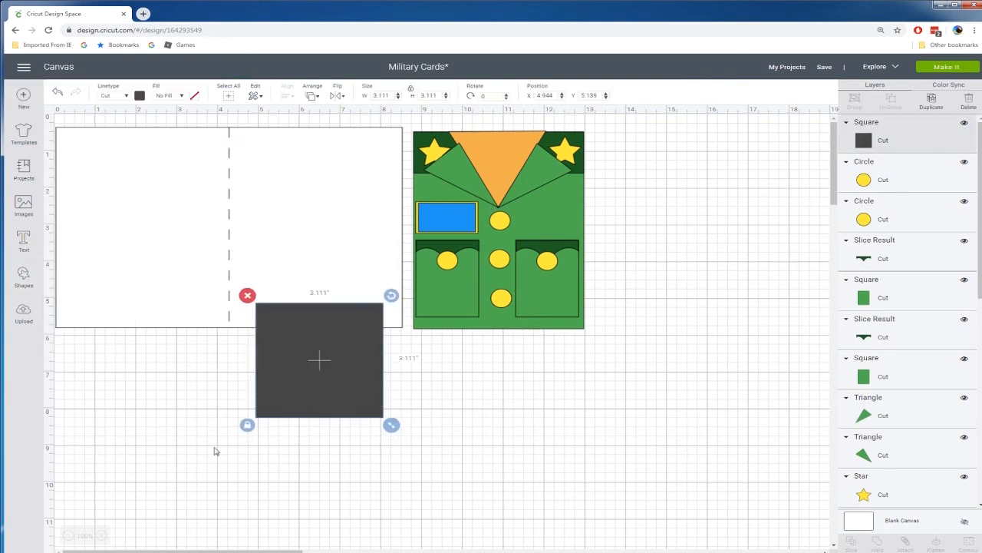
pyautogui.click(246, 427)
pyautogui.moveTo(391, 425); pyautogui.dragTo(376, 385)
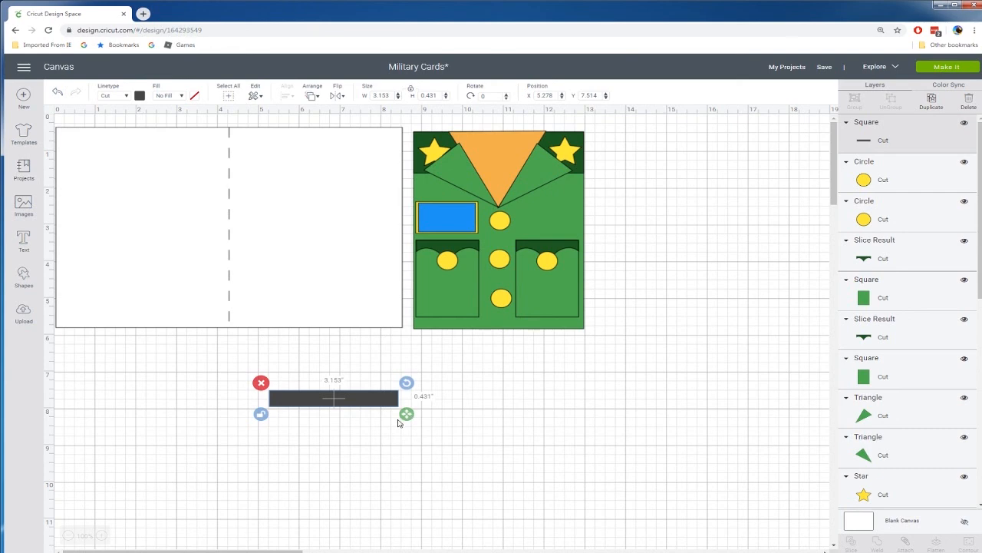
pyautogui.click(400, 415)
pyautogui.click(374, 407)
pyautogui.moveTo(406, 407); pyautogui.dragTo(382, 405)
pyautogui.hotkey('ctrl', 'd')
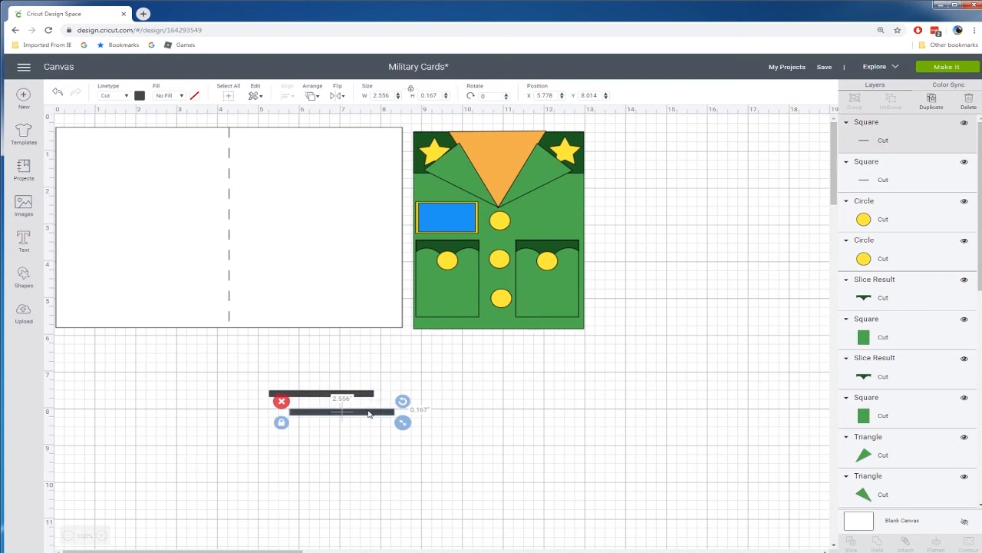
pyautogui.moveTo(368, 415); pyautogui.dragTo(175, 363)
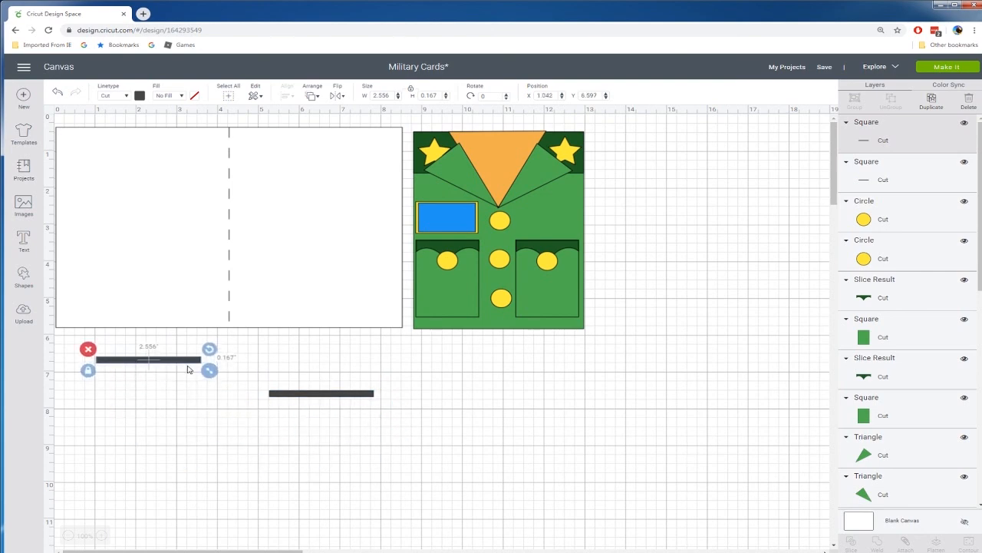
# - Add another square, overlap it on about half of the original thin bar, and slice the two shapes
pyautogui.click(21, 277)
pyautogui.click(70, 207)
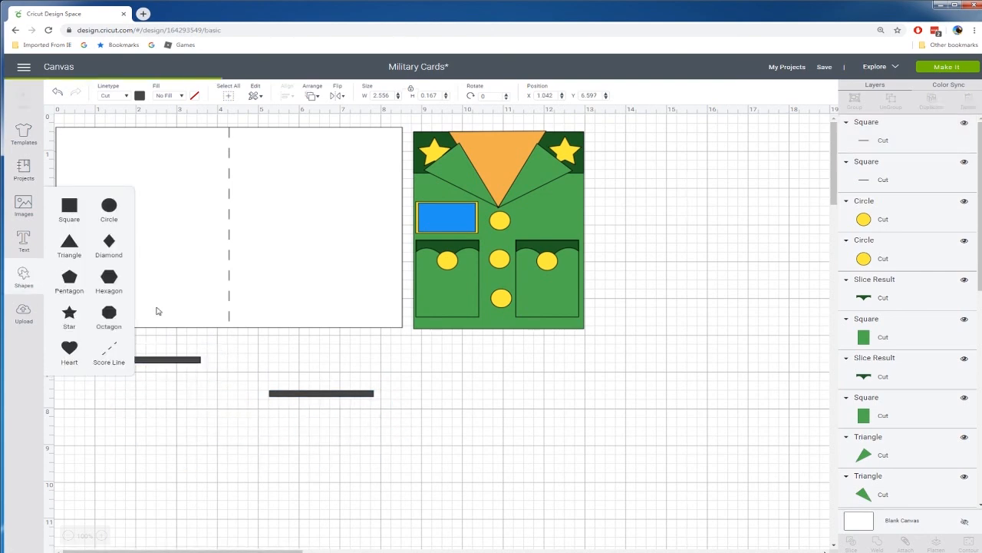
pyautogui.moveTo(231, 270); pyautogui.dragTo(535, 463)
pyautogui.moveTo(333, 396)
pyautogui.mouseDown()
pyautogui.moveTo(360, 405)
pyautogui.moveTo(343, 407)
pyautogui.mouseUp()
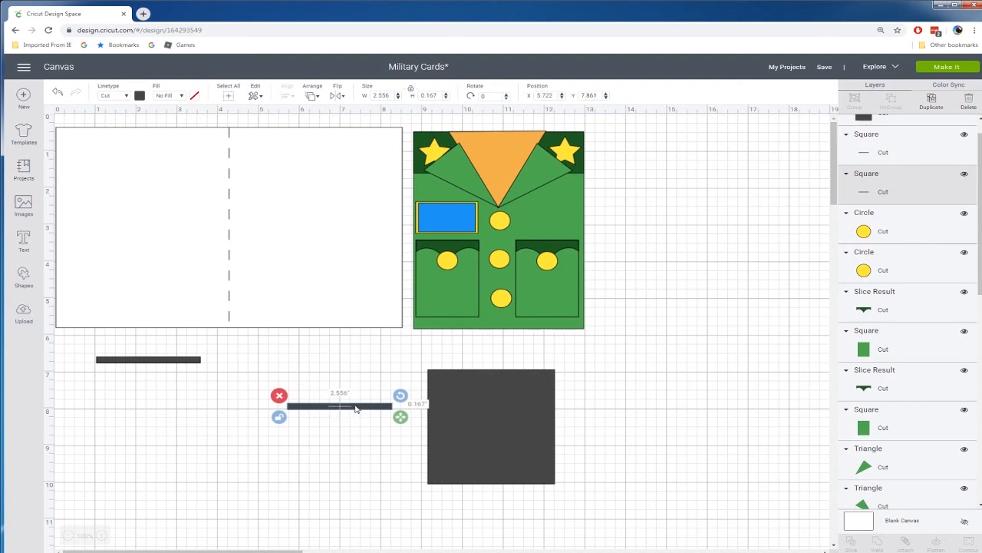
pyautogui.click(346, 460)
pyautogui.moveTo(447, 416); pyautogui.dragTo(384, 417)
pyautogui.moveTo(298, 377); pyautogui.dragTo(357, 456)
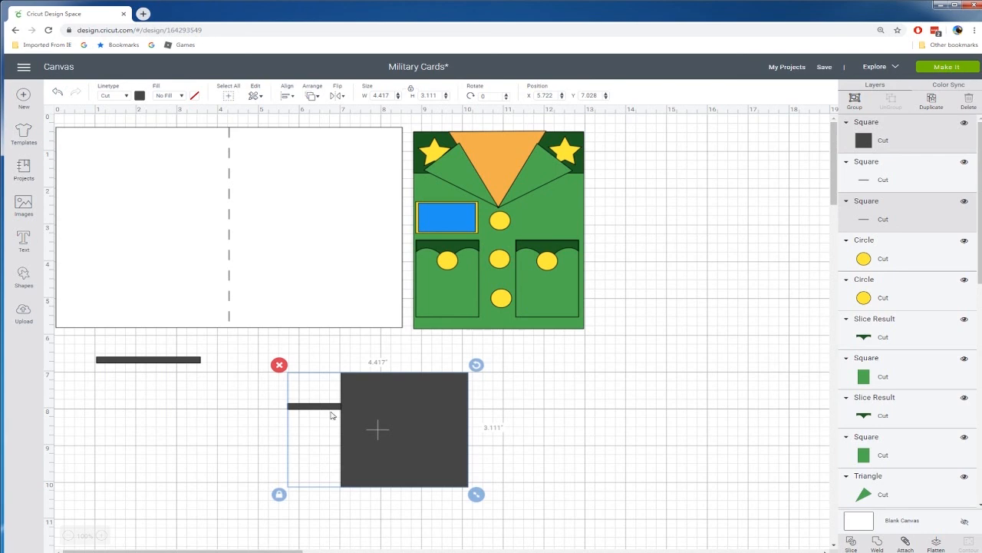
pyautogui.moveTo(429, 393); pyautogui.dragTo(426, 392)
pyautogui.rightClick(426, 392)
pyautogui.click(456, 349)
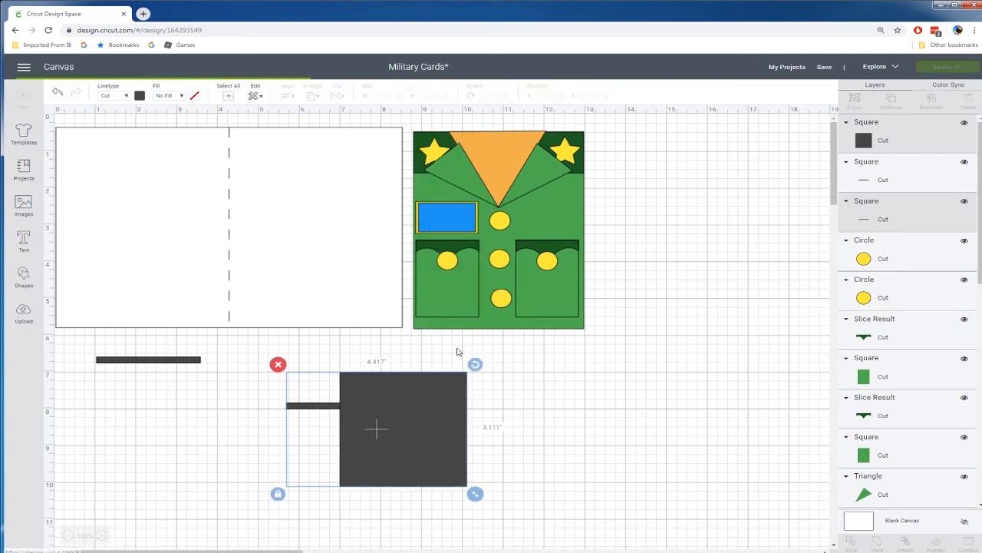
# - Move the notched square aside and separate the sliced bar pieces from one another
pyautogui.moveTo(430, 417); pyautogui.dragTo(536, 414)
pyautogui.click(362, 411)
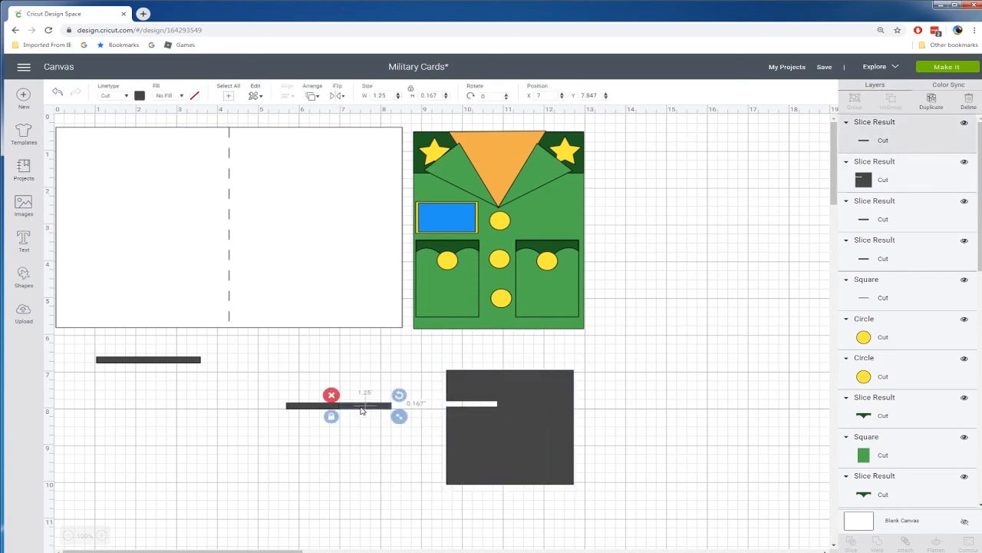
pyautogui.moveTo(362, 410); pyautogui.dragTo(355, 448)
pyautogui.moveTo(318, 407)
pyautogui.mouseDown()
pyautogui.moveTo(305, 428)
pyautogui.moveTo(301, 409)
pyautogui.mouseUp()
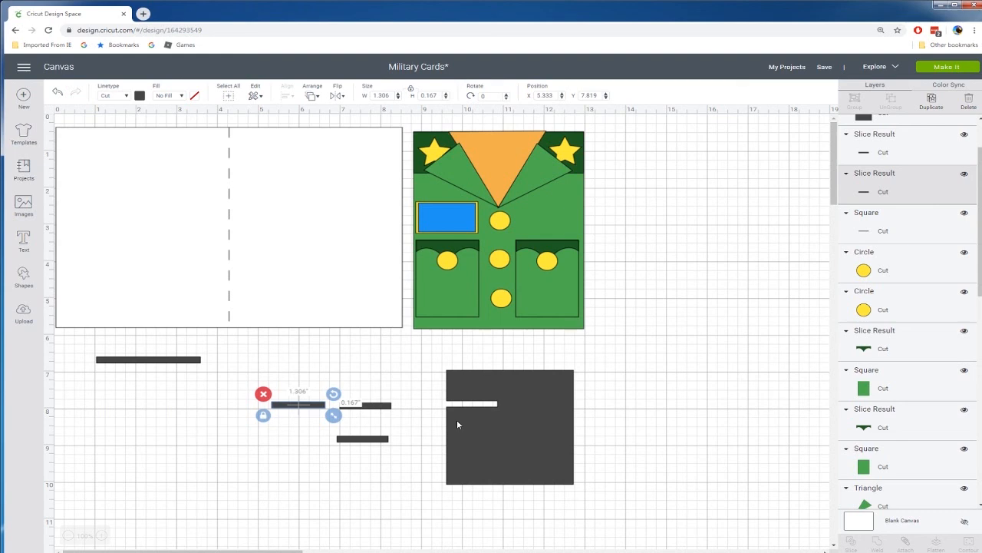
pyautogui.moveTo(368, 408); pyautogui.dragTo(192, 443)
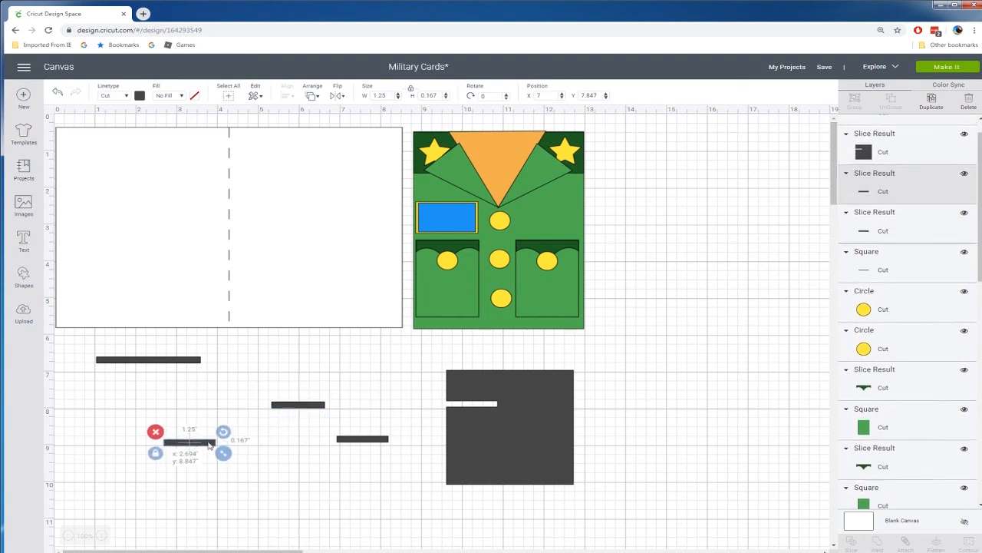
pyautogui.moveTo(352, 444); pyautogui.dragTo(192, 468)
# - Place the notched square over half of the 1.306 in bar piece and slice the two shapes
pyautogui.moveTo(547, 439); pyautogui.dragTo(402, 417)
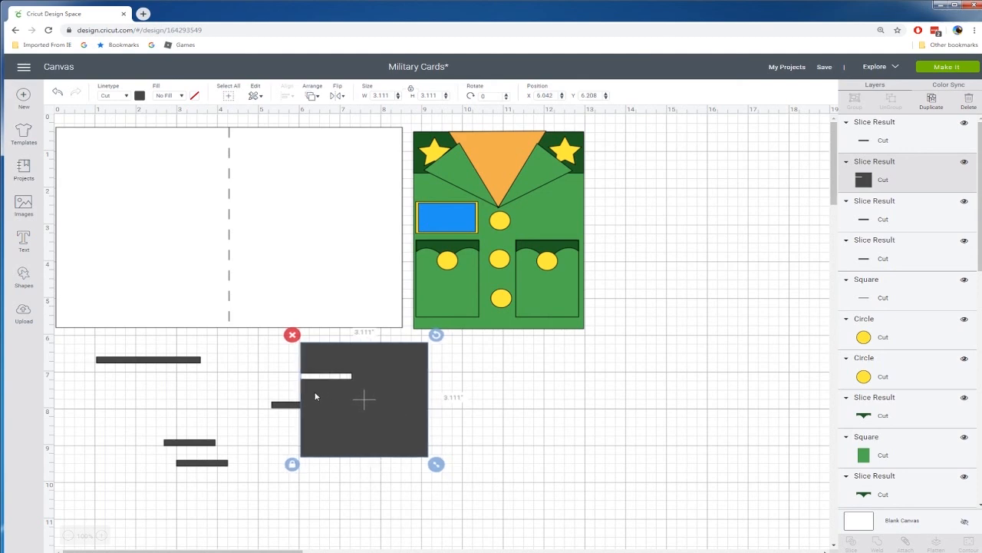
pyautogui.moveTo(265, 384); pyautogui.dragTo(336, 446)
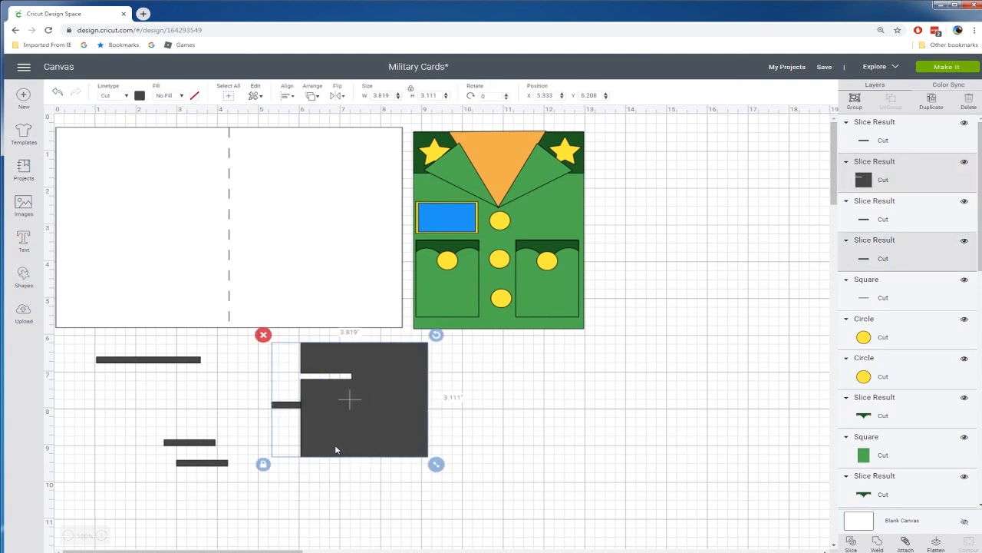
pyautogui.rightClick(335, 445)
pyautogui.click(376, 398)
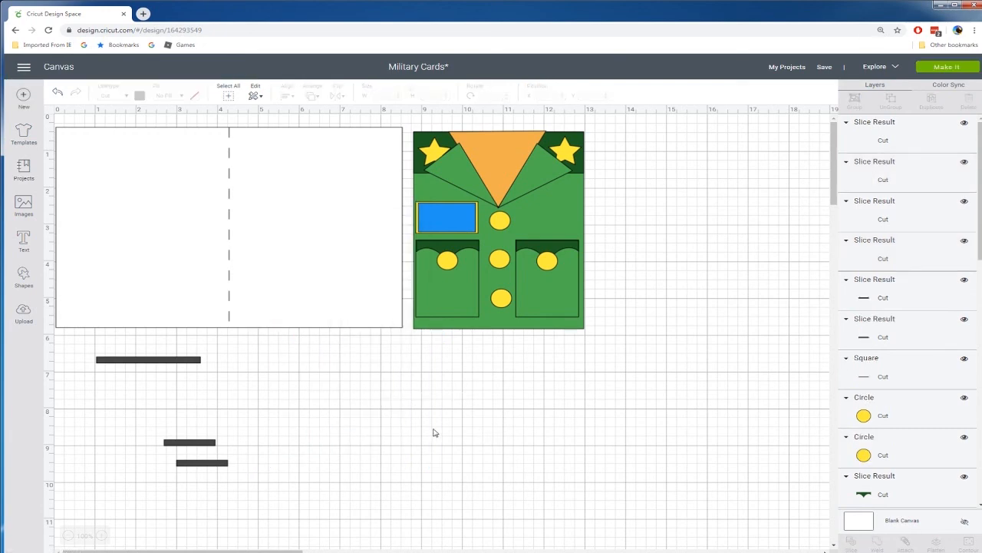
# - Separate the notched square and the short bar pieces, undo the stray rotation, and move one short piece under the long bar
pyautogui.moveTo(392, 423); pyautogui.dragTo(548, 444)
pyautogui.click(322, 407)
pyautogui.moveTo(323, 408); pyautogui.dragTo(338, 429)
pyautogui.click(278, 404)
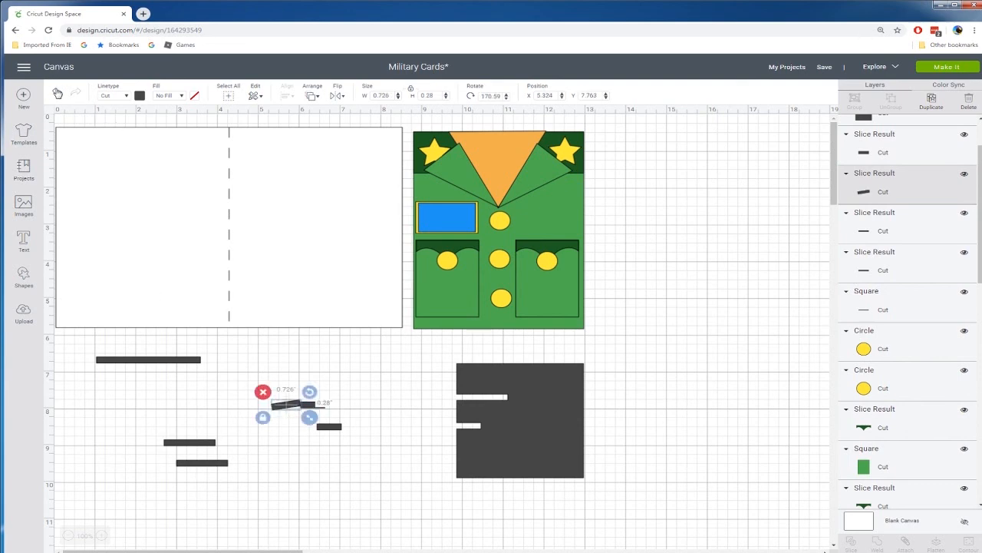
pyautogui.click(57, 93)
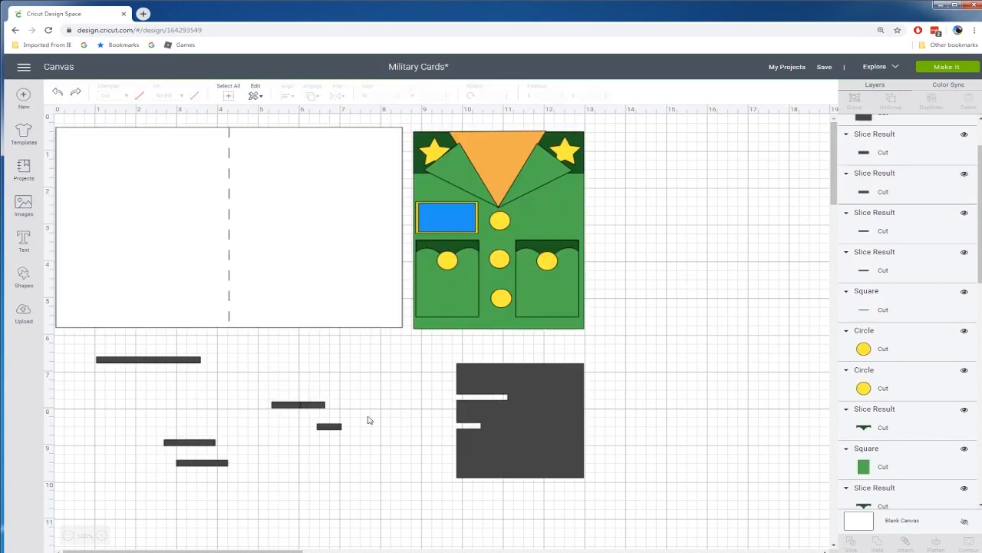
pyautogui.moveTo(298, 406); pyautogui.dragTo(131, 387)
# - Color the long thin bar red
pyautogui.click(145, 359)
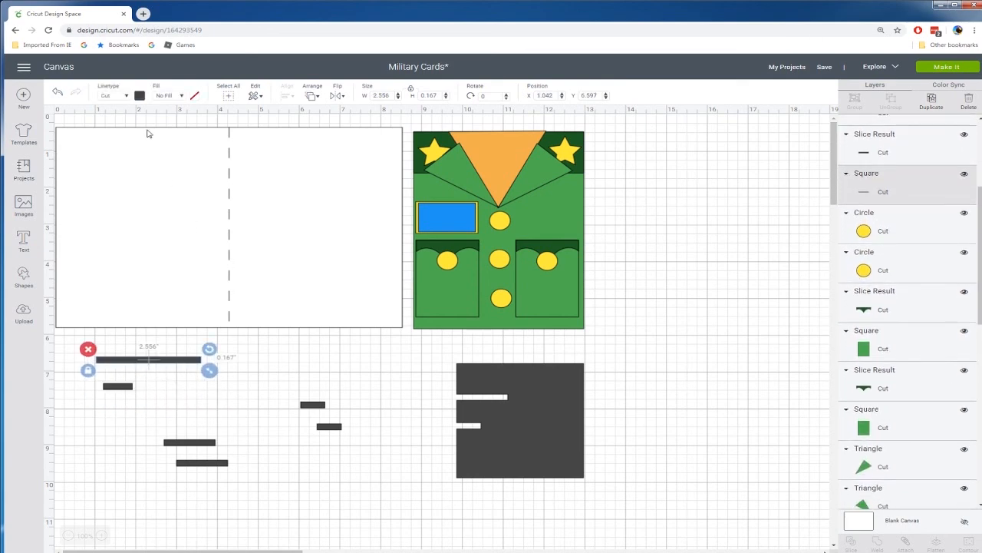
pyautogui.click(139, 95)
pyautogui.click(151, 175)
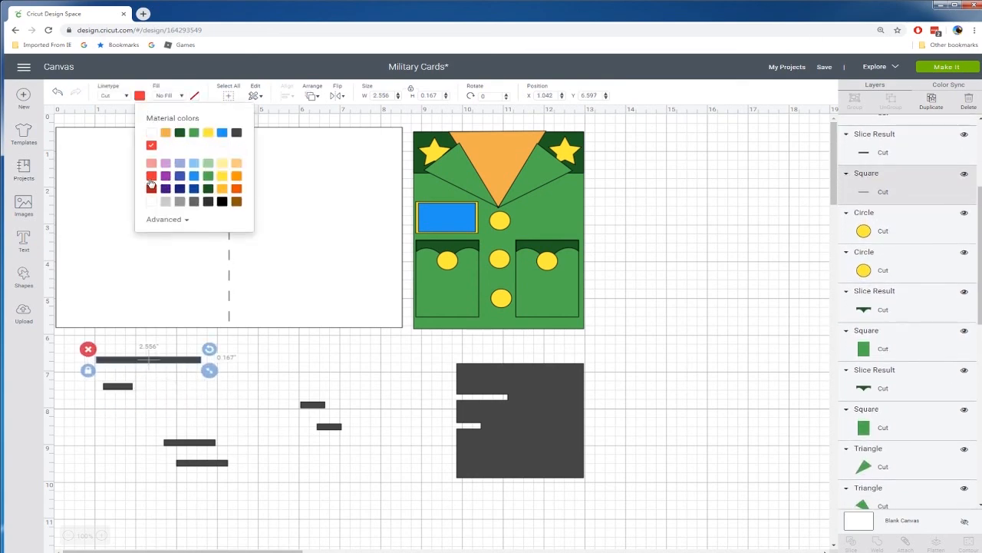
pyautogui.click(150, 381)
# - Place the short piece on the red bar near its left end and color it white
pyautogui.moveTo(112, 391); pyautogui.dragTo(121, 365)
pyautogui.click(140, 96)
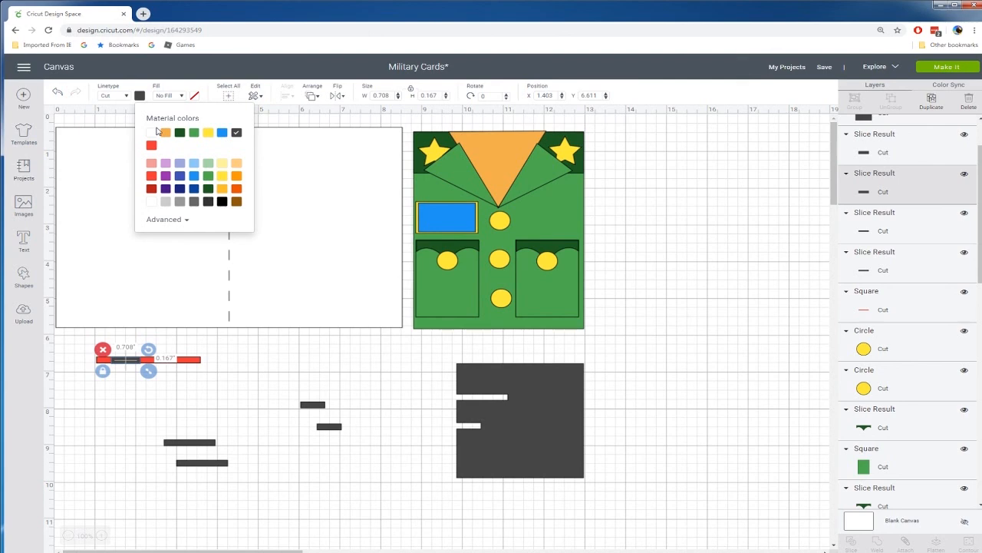
pyautogui.click(154, 134)
pyautogui.click(231, 352)
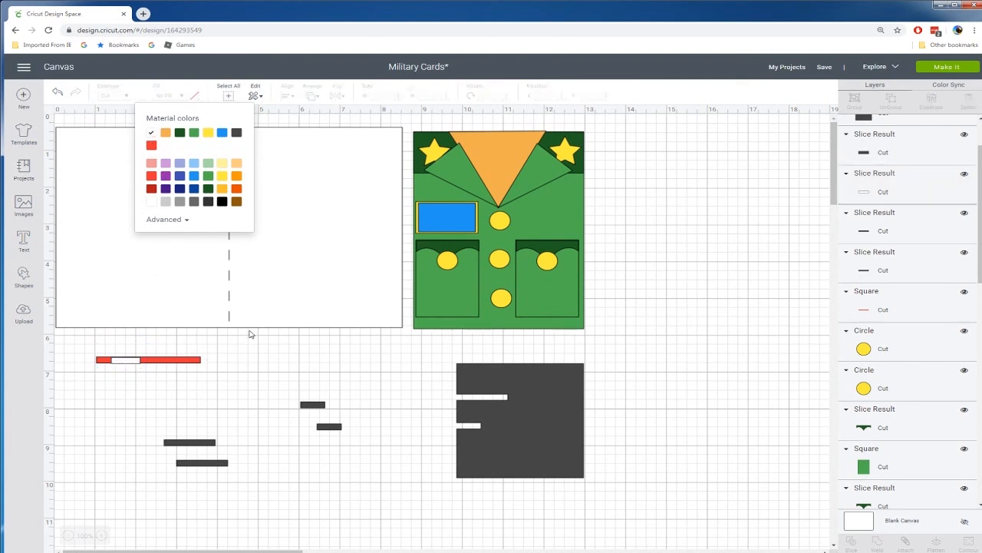
pyautogui.click(135, 362)
pyautogui.moveTo(134, 363); pyautogui.dragTo(129, 362)
# - Place a second short piece on the red bar beside the white one and color it golden yellow
pyautogui.moveTo(317, 409); pyautogui.dragTo(158, 363)
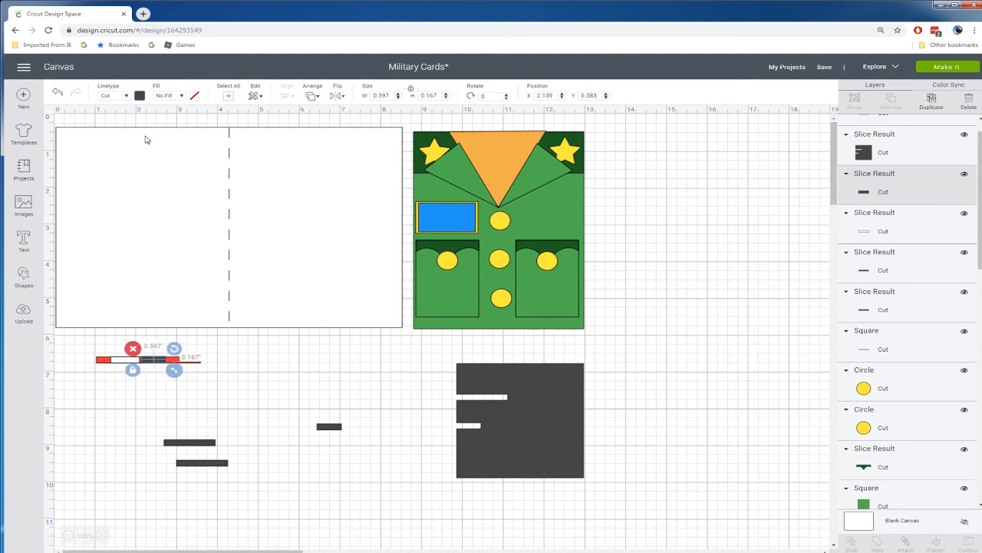
pyautogui.click(139, 96)
pyautogui.click(222, 189)
pyautogui.click(234, 350)
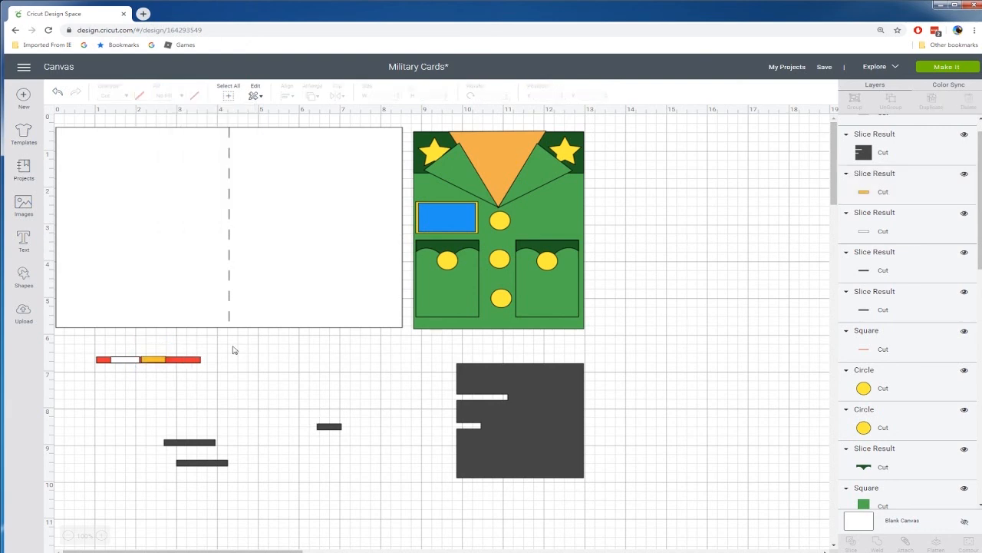
pyautogui.click(157, 357)
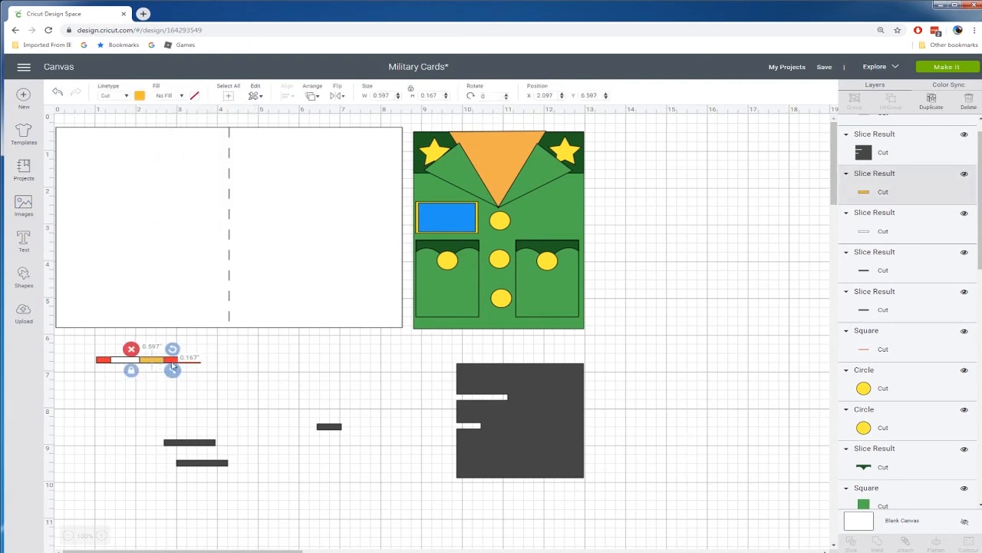
# - Place the third short piece on the red bar beside the golden yellow one and color it blue
pyautogui.moveTo(328, 432); pyautogui.dragTo(178, 365)
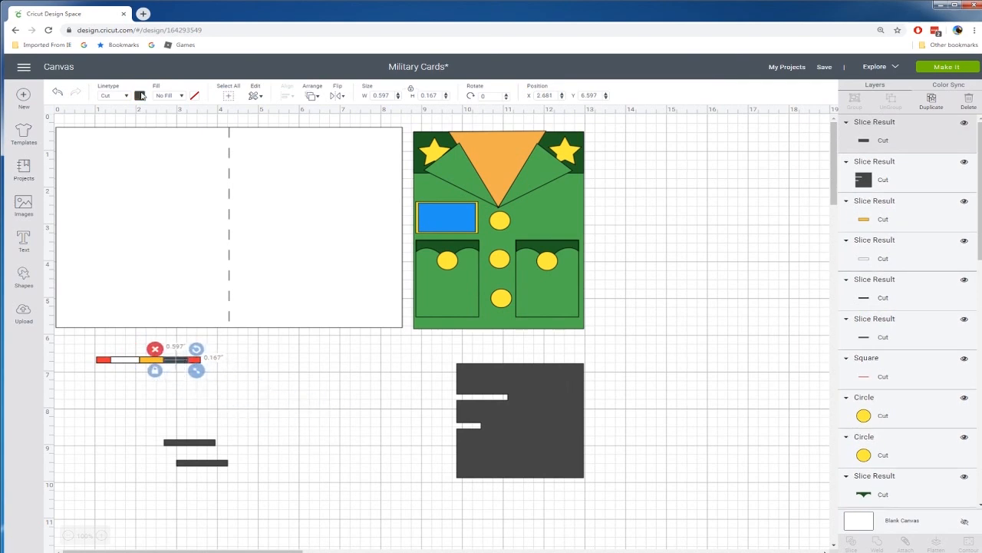
pyautogui.click(144, 96)
pyautogui.click(179, 175)
pyautogui.click(281, 373)
# - Scale the whole multicolored ribbon bar down to about 1.1 by 0.07 in and place it above the uniform's right pocket
pyautogui.moveTo(85, 351); pyautogui.dragTo(236, 398)
pyautogui.moveTo(172, 360); pyautogui.dragTo(582, 225)
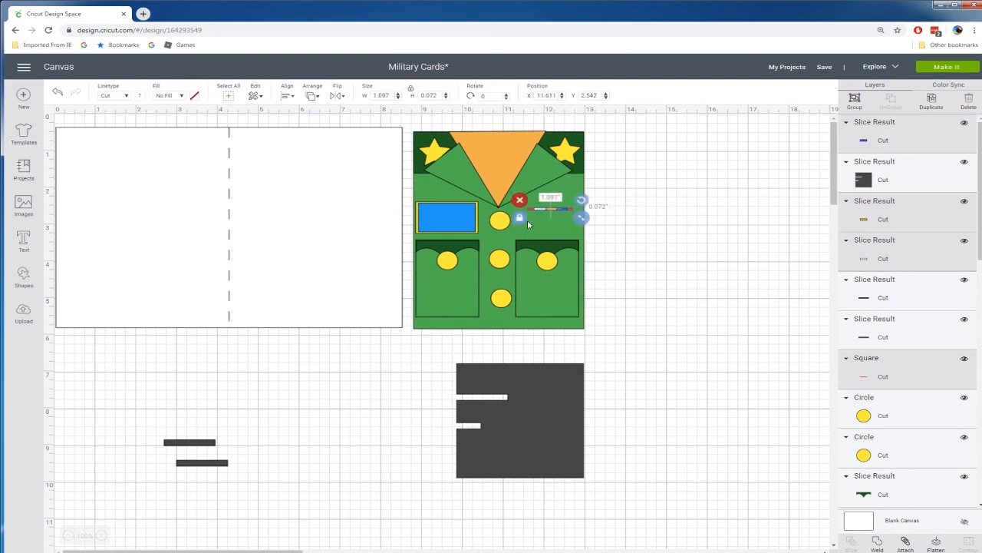
# - Unlock the ribbon bar's proportions and resize it to about 1.46 by 0.24 in above the right pocket
pyautogui.click(522, 219)
pyautogui.moveTo(582, 219)
pyautogui.mouseDown()
pyautogui.moveTo(547, 221)
pyautogui.moveTo(586, 233)
pyautogui.mouseUp()
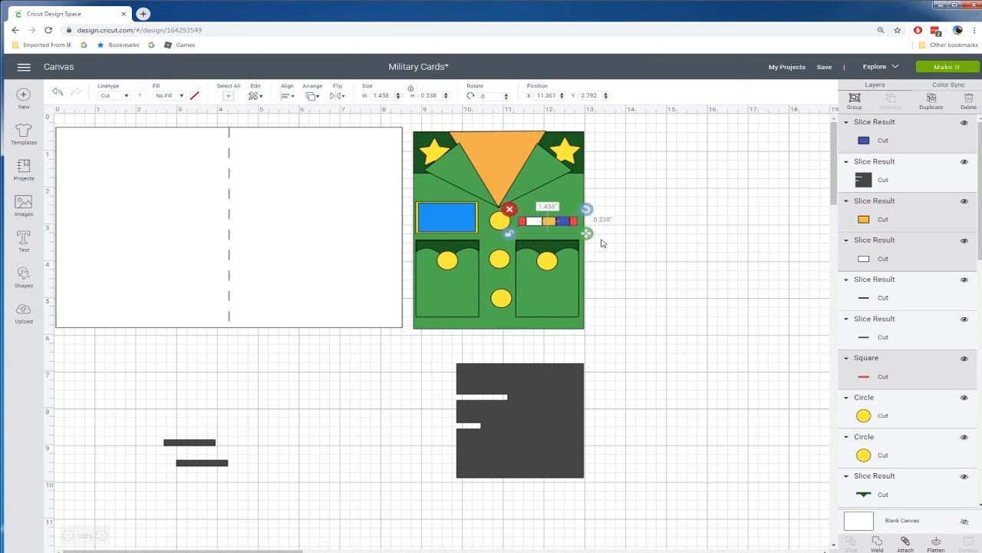
pyautogui.click(626, 252)
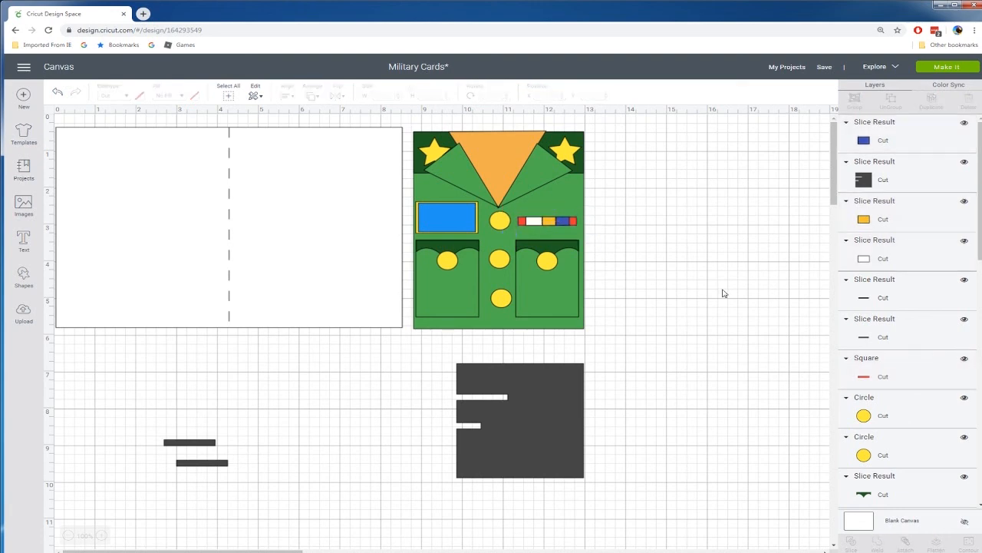
# - Delete the leftover dark gray slice pieces below the card and uniform
pyautogui.moveTo(132, 359); pyautogui.dragTo(492, 537)
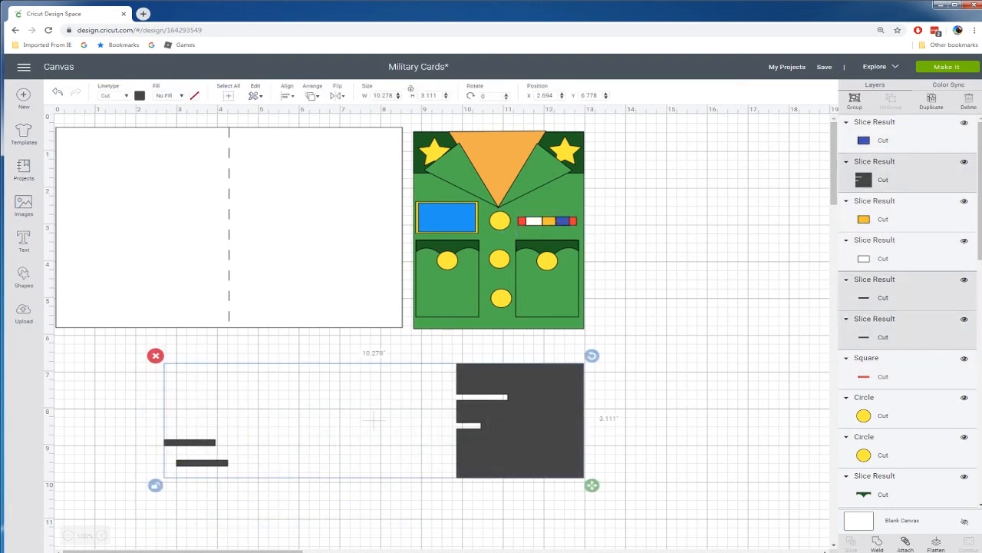
pyautogui.press('Delete')
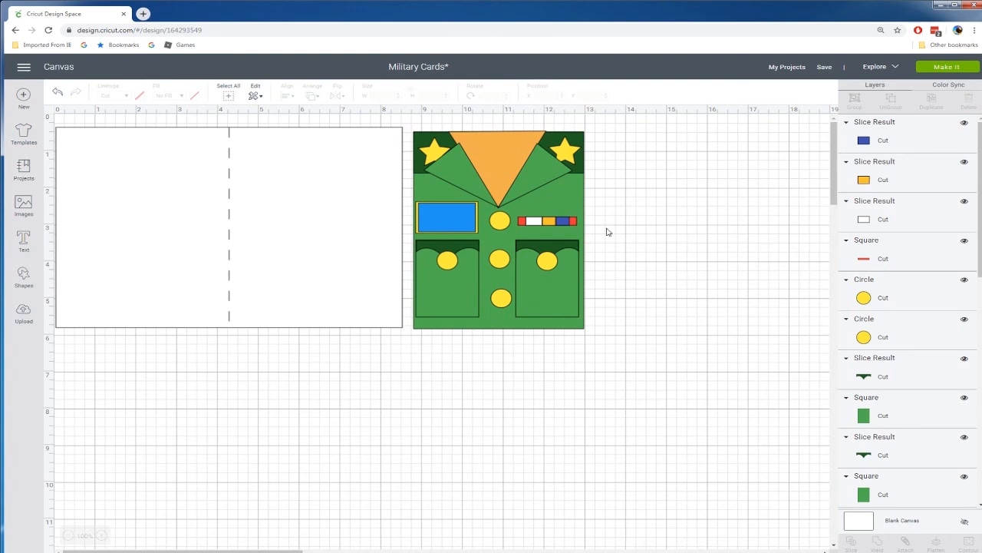
# - Copy the whole green uniform and place the duplicate beside the original at about X 13.5 in
pyautogui.moveTo(625, 123); pyautogui.dragTo(416, 351)
pyautogui.hotkey('ctrl', 'v')
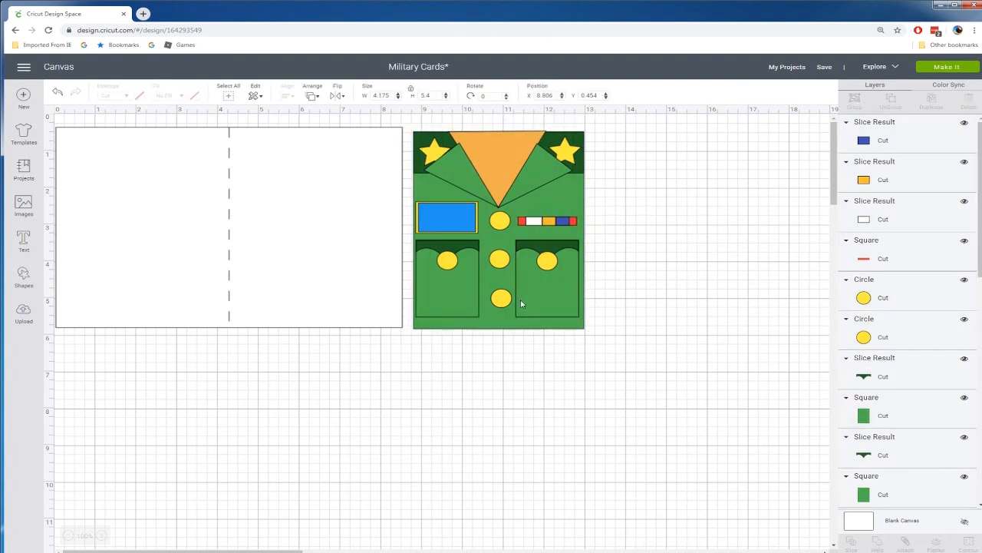
pyautogui.moveTo(532, 290); pyautogui.dragTo(696, 272)
pyautogui.click(677, 429)
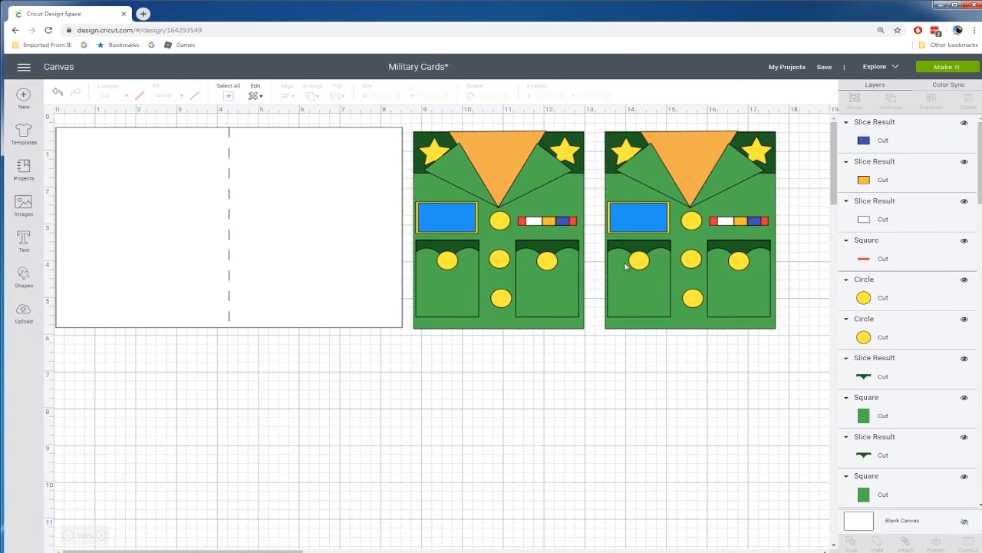
# - Recolor both collar triangles of the duplicate uniform bright blue after trying darker blue shades
pyautogui.click(636, 171)
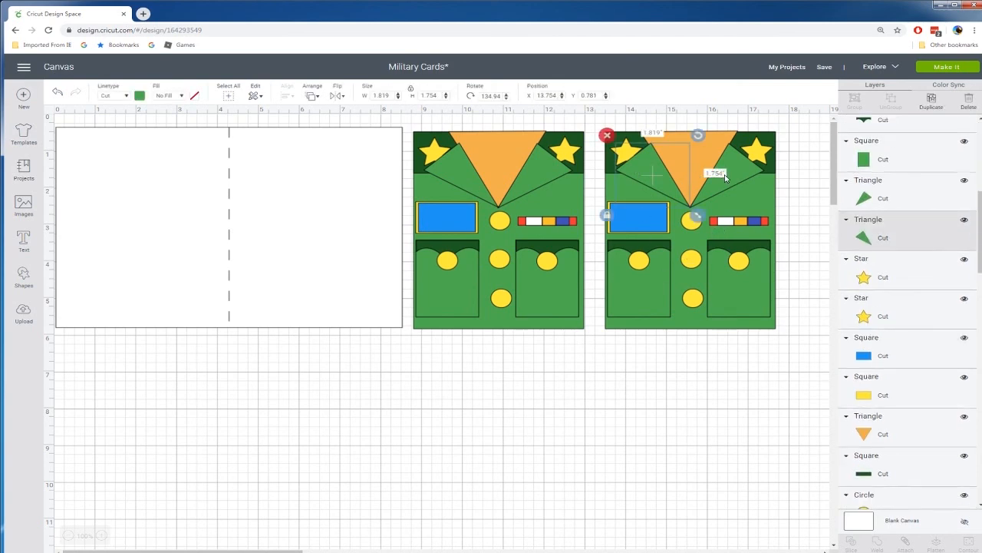
pyautogui.keyDown('shift'); pyautogui.click(723, 179); pyautogui.keyUp('shift')
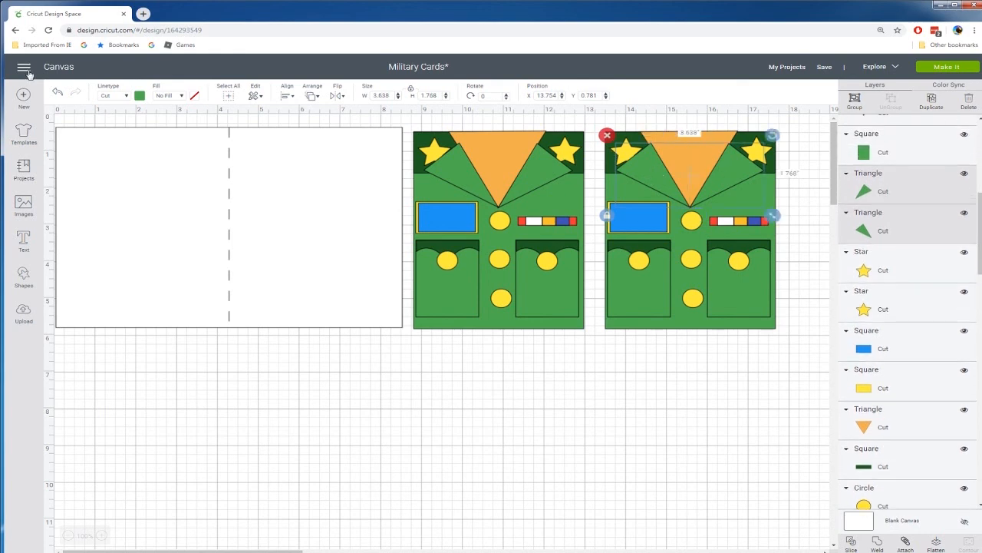
pyautogui.click(140, 96)
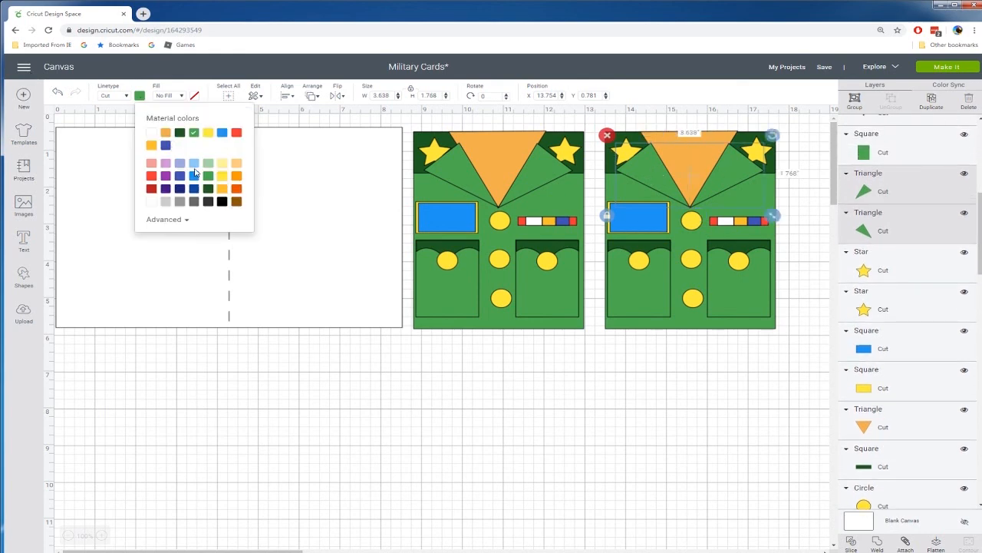
pyautogui.click(166, 145)
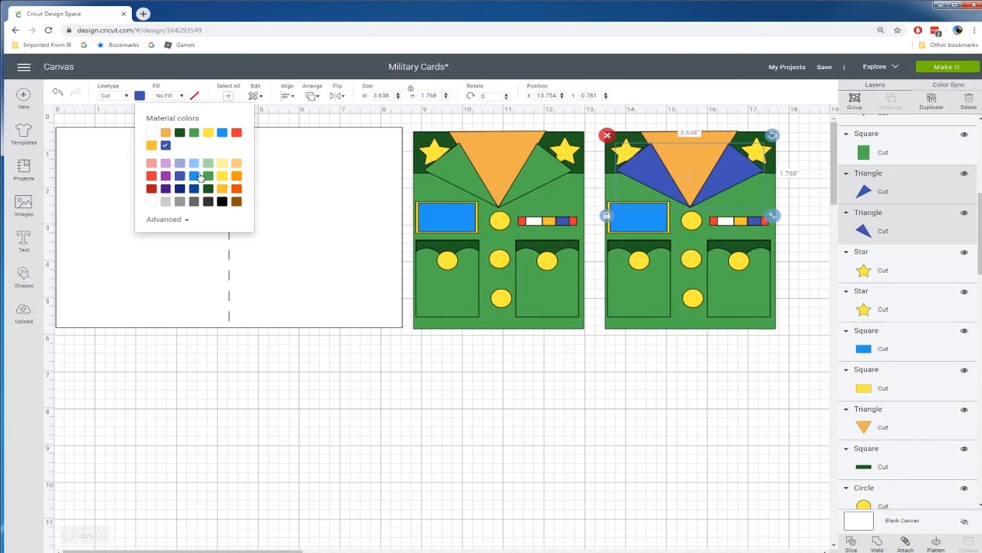
pyautogui.click(194, 177)
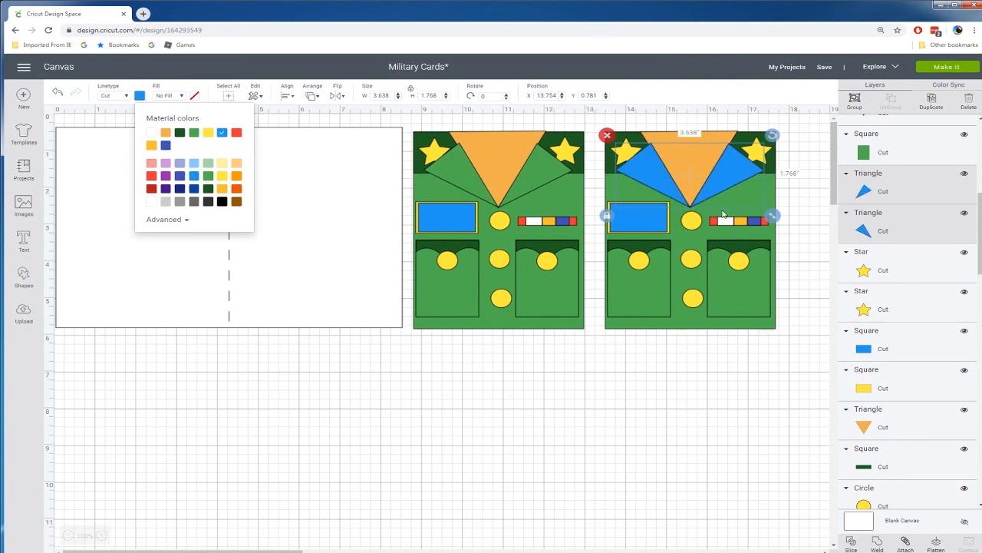
pyautogui.click(195, 188)
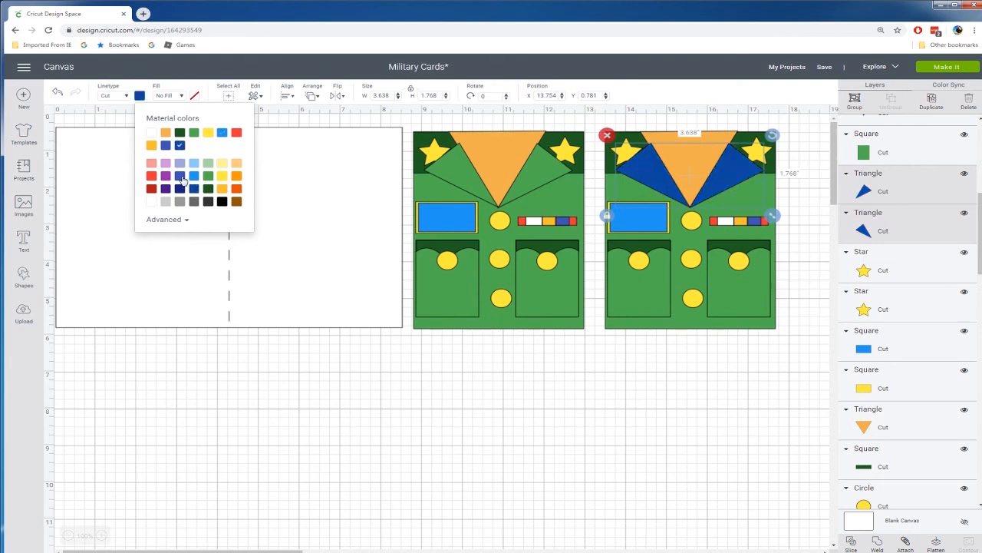
pyautogui.click(182, 178)
pyautogui.click(221, 134)
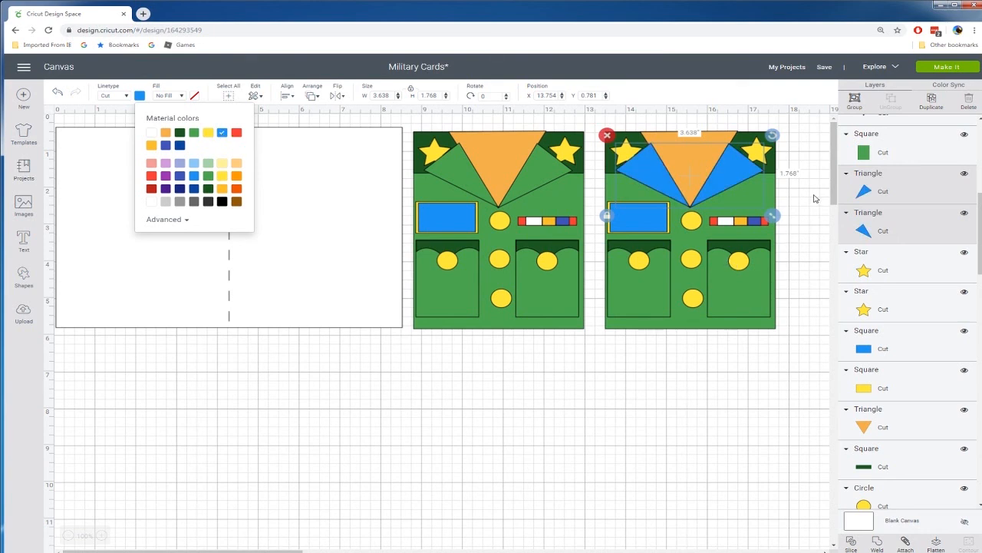
pyautogui.click(806, 186)
# - Recolor the large body rectangle of the duplicate uniform medium blue
pyautogui.click(765, 209)
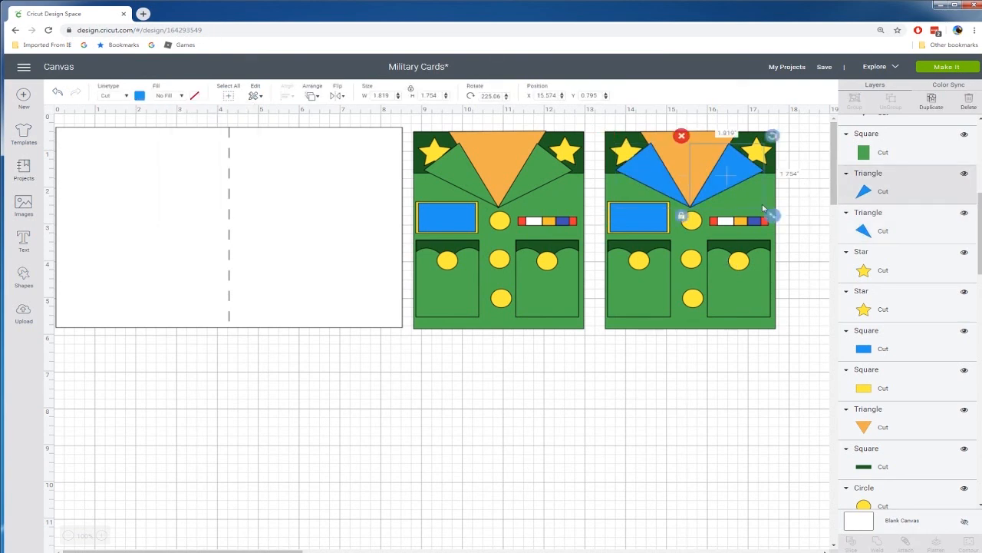
pyautogui.click(774, 237)
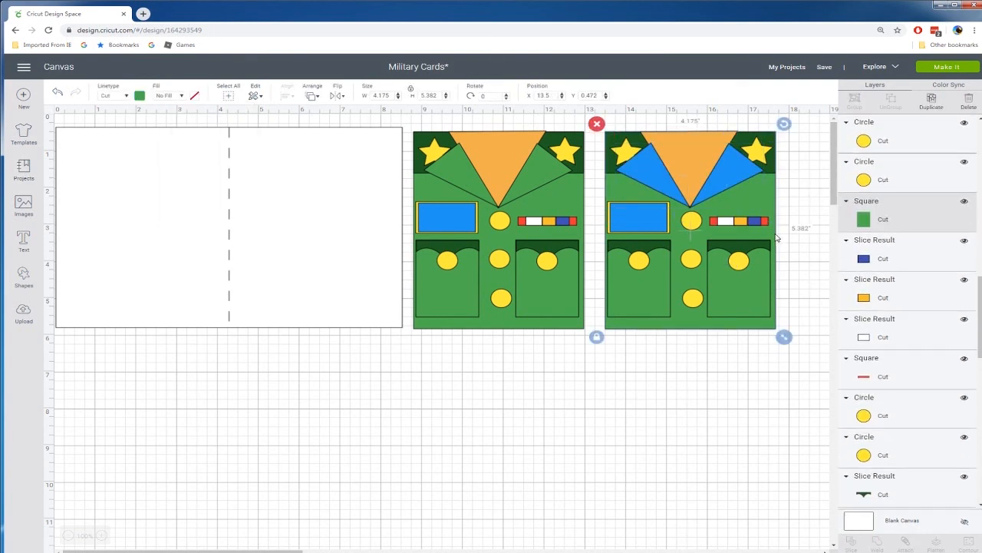
pyautogui.click(142, 98)
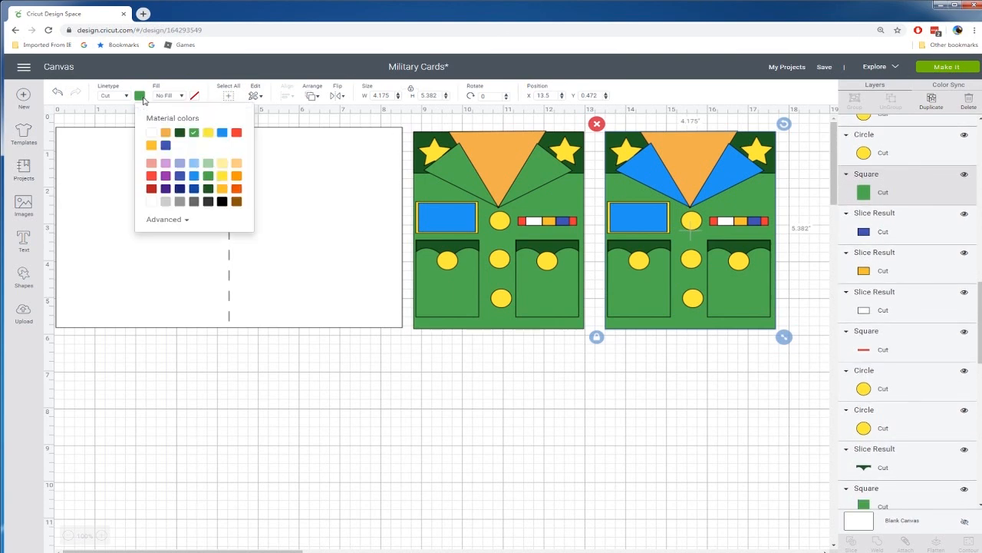
pyautogui.click(183, 179)
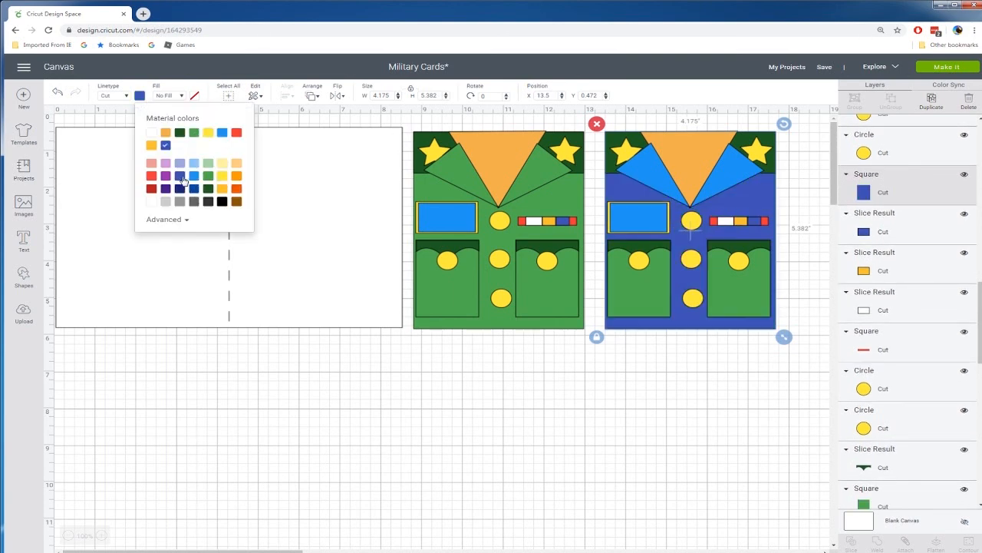
# - Recolor both pocket bodies of the duplicate uniform bright blue
pyautogui.click(646, 341)
pyautogui.click(655, 305)
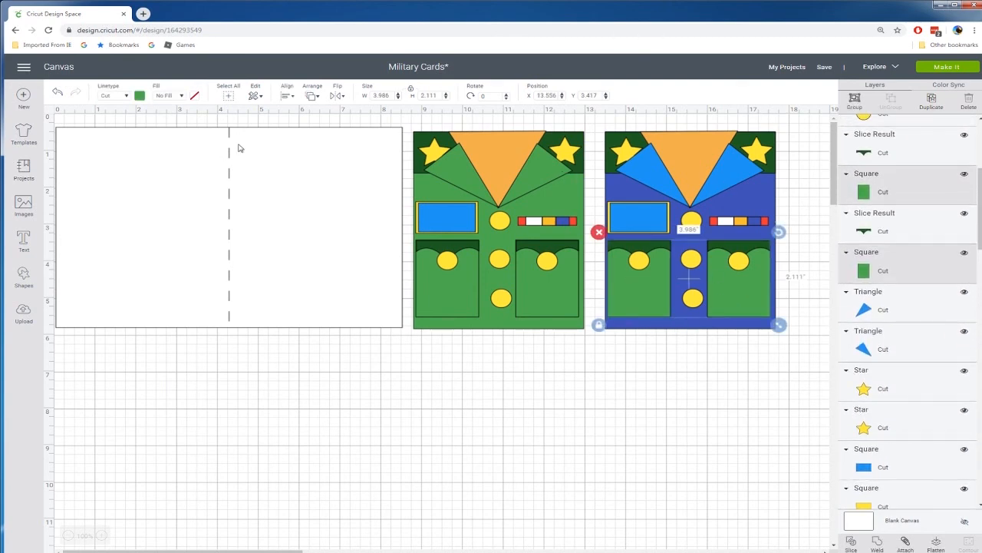
pyautogui.click(140, 96)
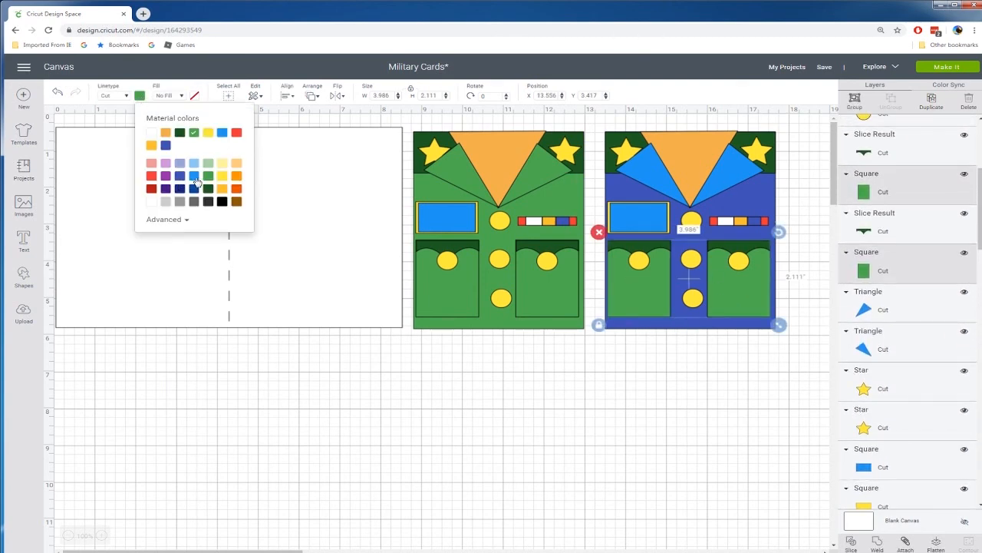
pyautogui.click(193, 178)
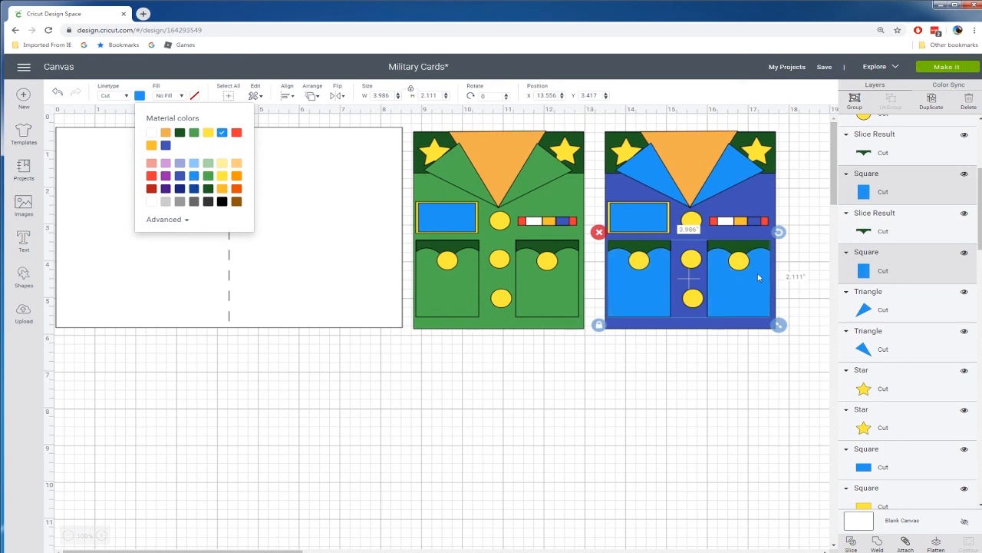
# - Recolor both scalloped pocket flaps of the duplicate uniform medium blue
pyautogui.click(740, 247)
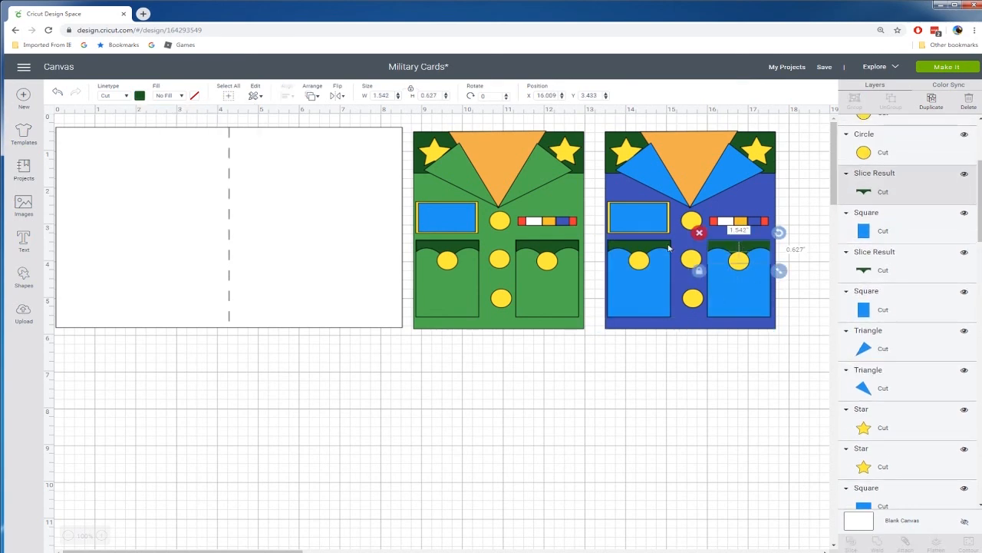
pyautogui.keyDown('shift'); pyautogui.click(654, 247); pyautogui.keyUp('shift')
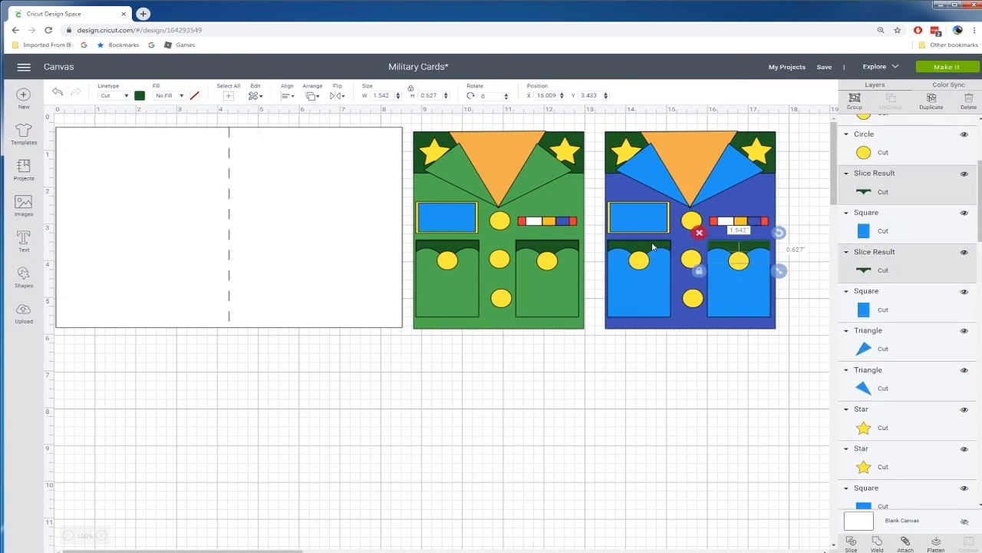
pyautogui.click(140, 97)
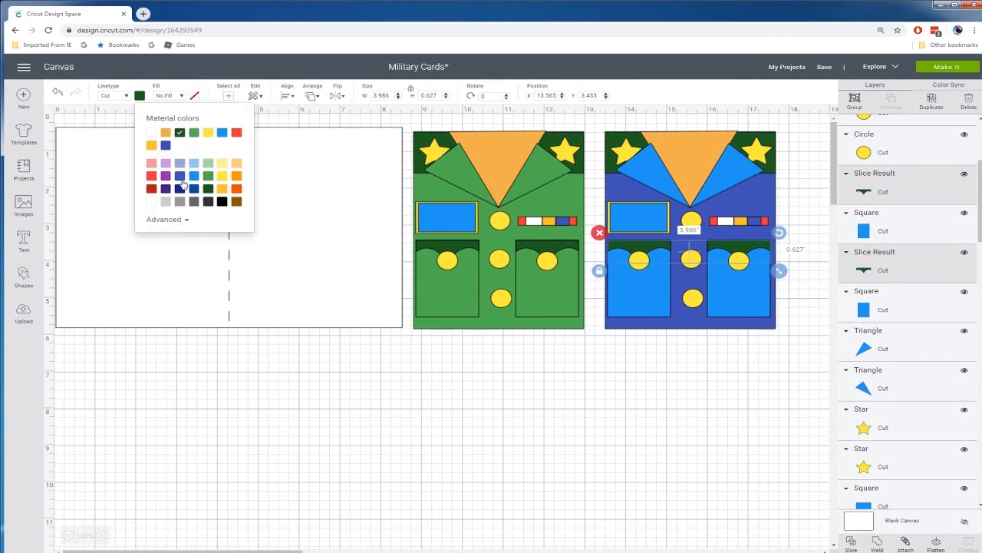
pyautogui.click(181, 178)
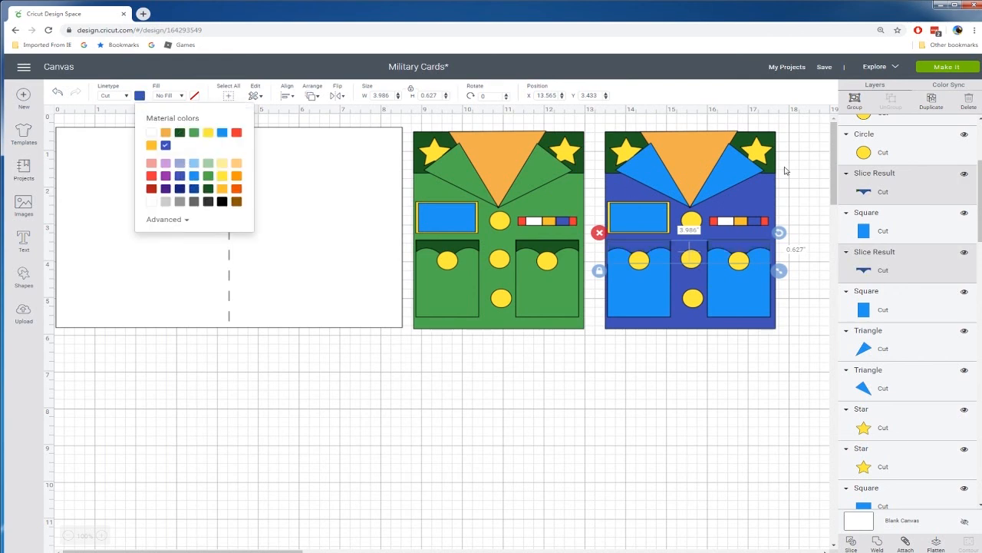
# - Recolor the shoulder strip behind the stars on the duplicate uniform navy blue
pyautogui.click(773, 170)
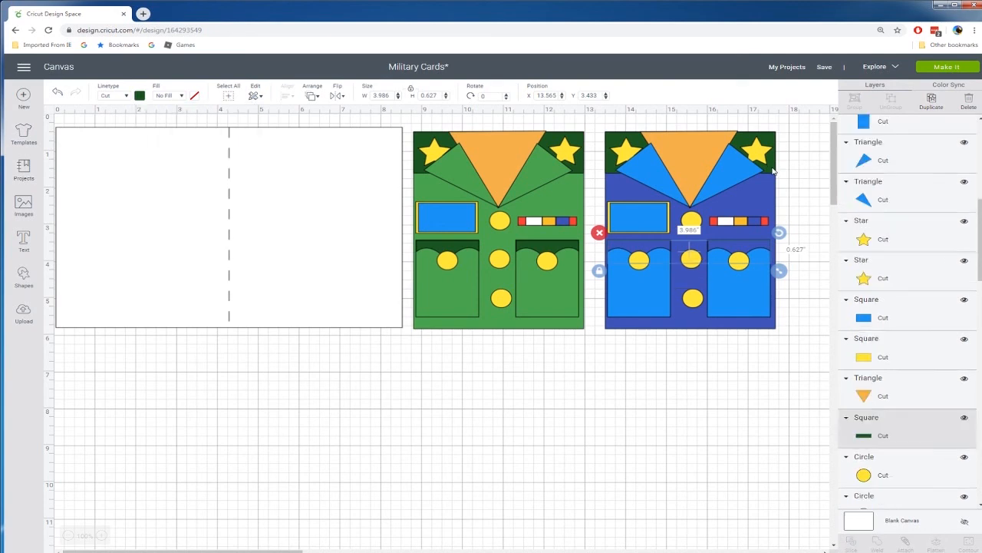
pyautogui.click(142, 98)
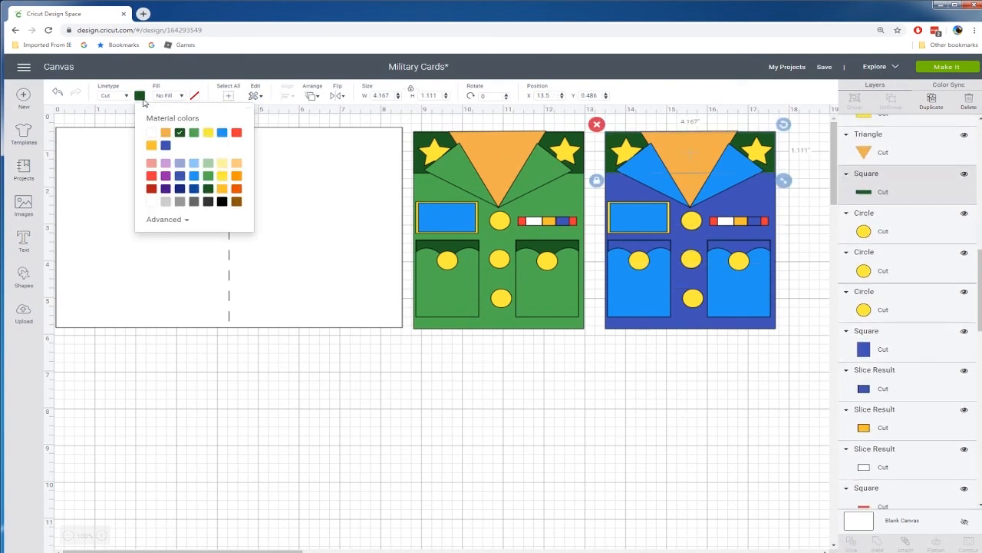
pyautogui.click(181, 180)
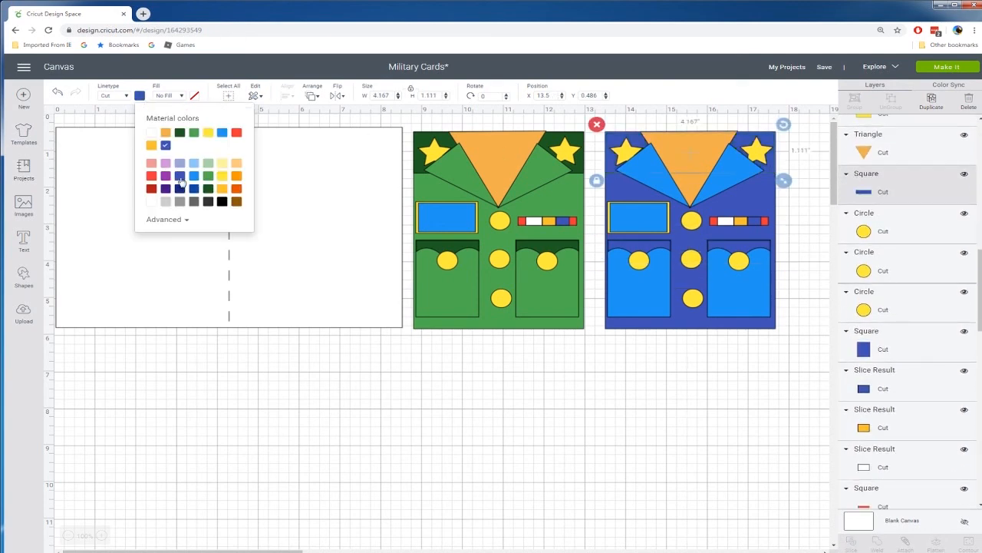
pyautogui.click(180, 189)
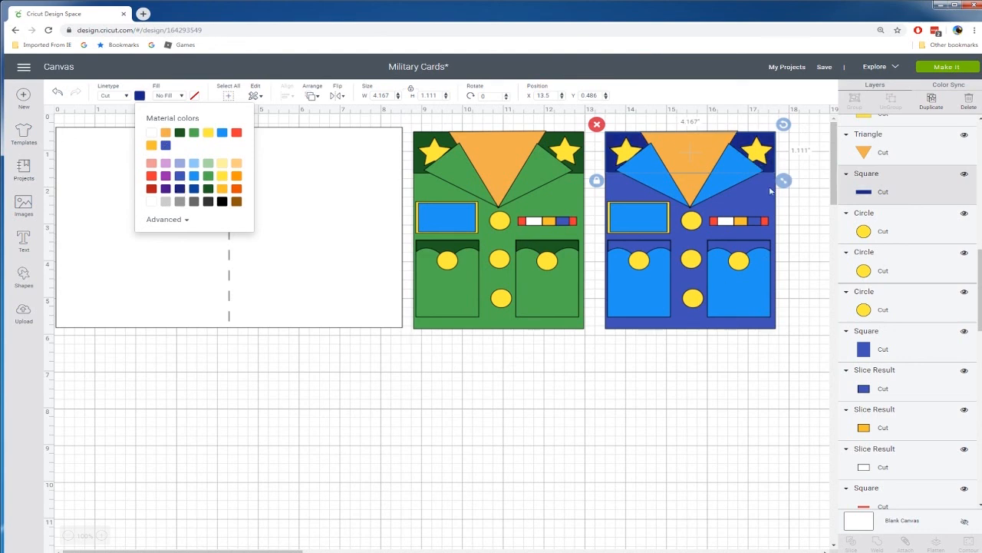
# - Apply the medium blue material color to both pocket flaps and the right collar triangle of the blue uniform
pyautogui.keyDown('shift'); pyautogui.click(746, 247); pyautogui.keyUp('shift')
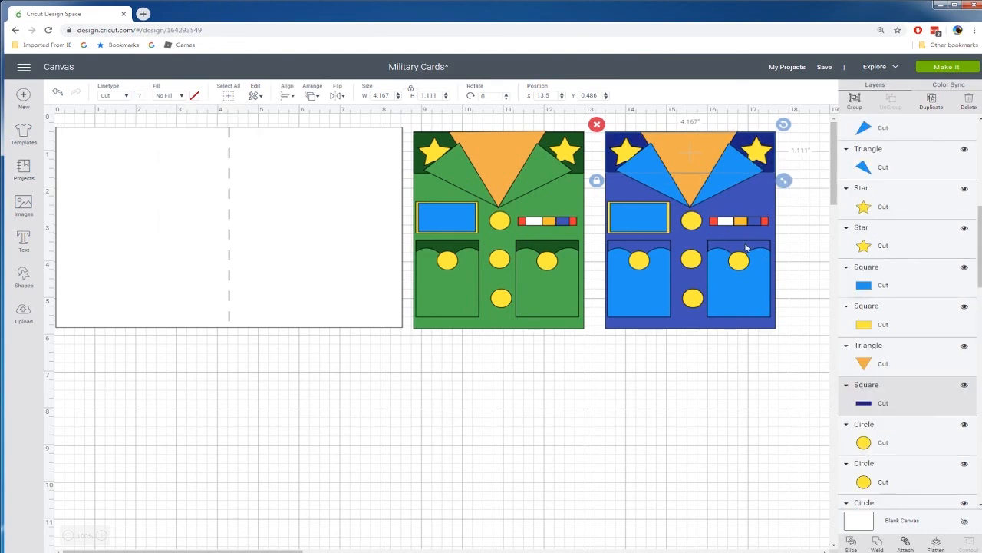
pyautogui.click(742, 249)
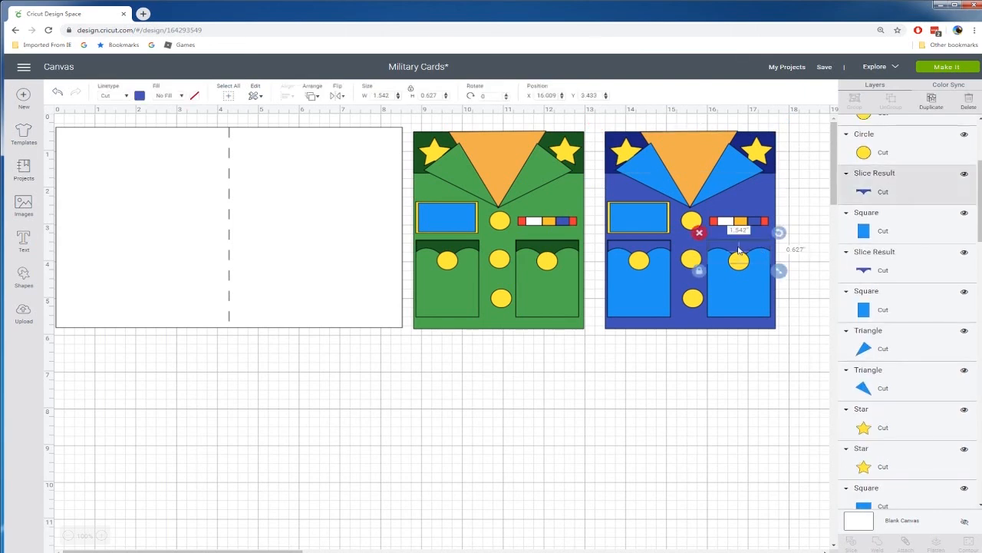
pyautogui.keyDown('shift'); pyautogui.click(657, 247); pyautogui.keyUp('shift')
pyautogui.keyDown('shift'); pyautogui.click(764, 198); pyautogui.keyUp('shift')
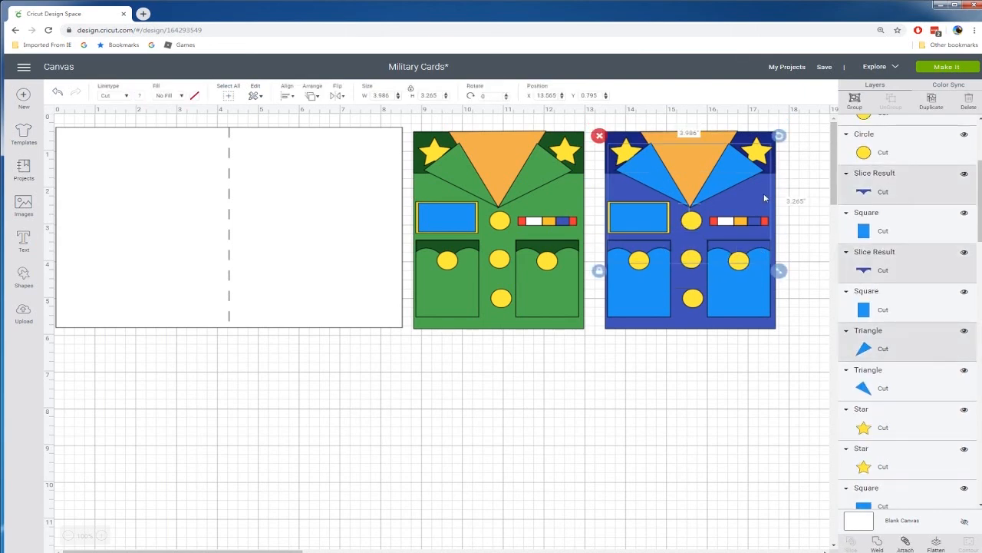
pyautogui.click(140, 97)
pyautogui.click(166, 146)
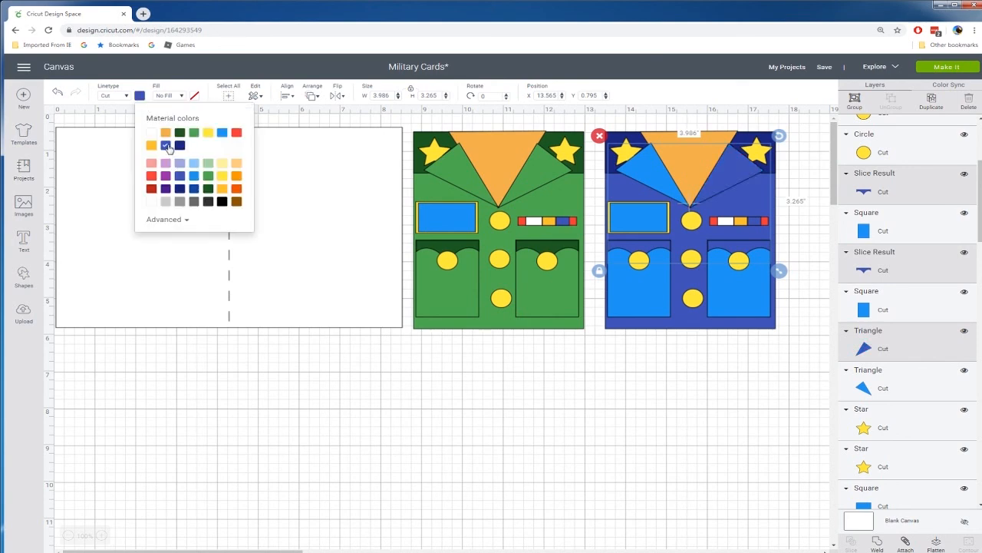
pyautogui.click(584, 441)
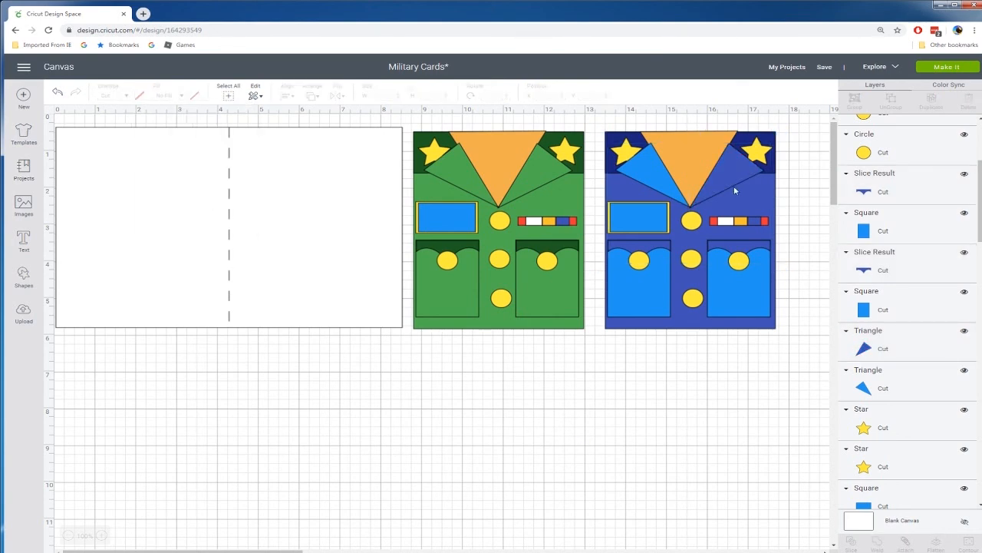
# - Recolor both collar triangles and both pocket bodies of the blue uniform with the medium blue material color
pyautogui.click(735, 187)
pyautogui.keyDown('shift'); pyautogui.click(659, 177); pyautogui.keyUp('shift')
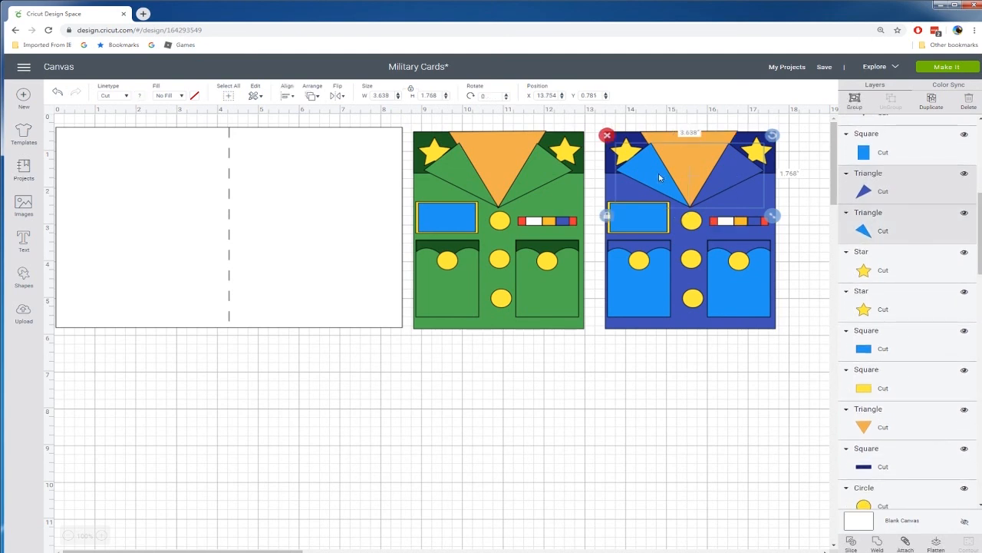
pyautogui.keyDown('shift'); pyautogui.click(655, 281); pyautogui.keyUp('shift')
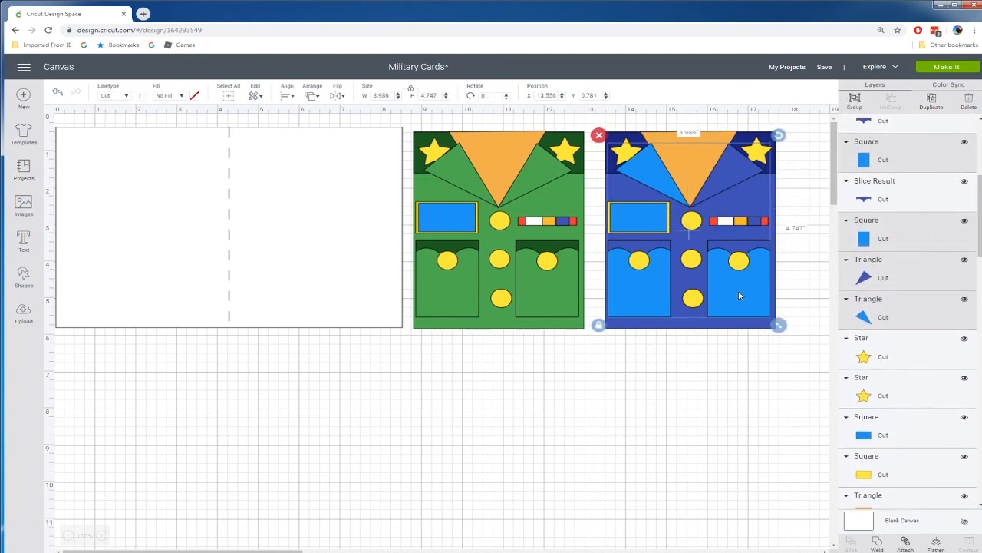
pyautogui.click(139, 96)
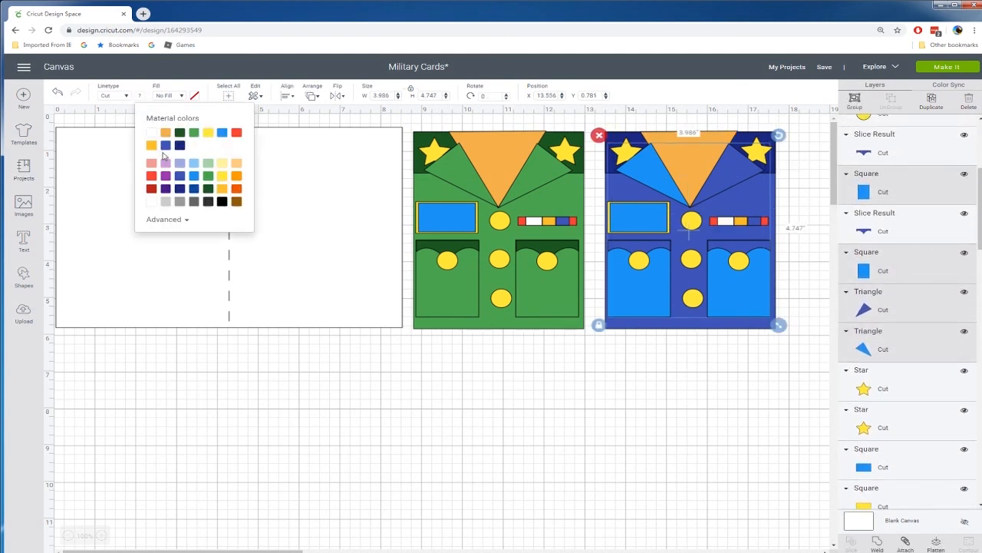
pyautogui.click(168, 145)
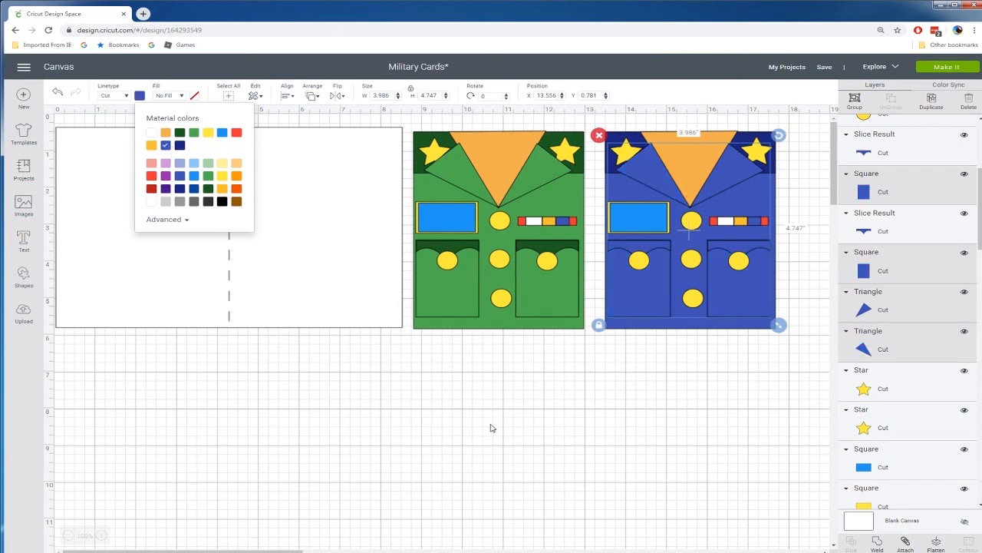
pyautogui.click(494, 418)
# - Recolor both scalloped pocket flaps of the blue uniform with the navy blue material color
pyautogui.click(634, 257)
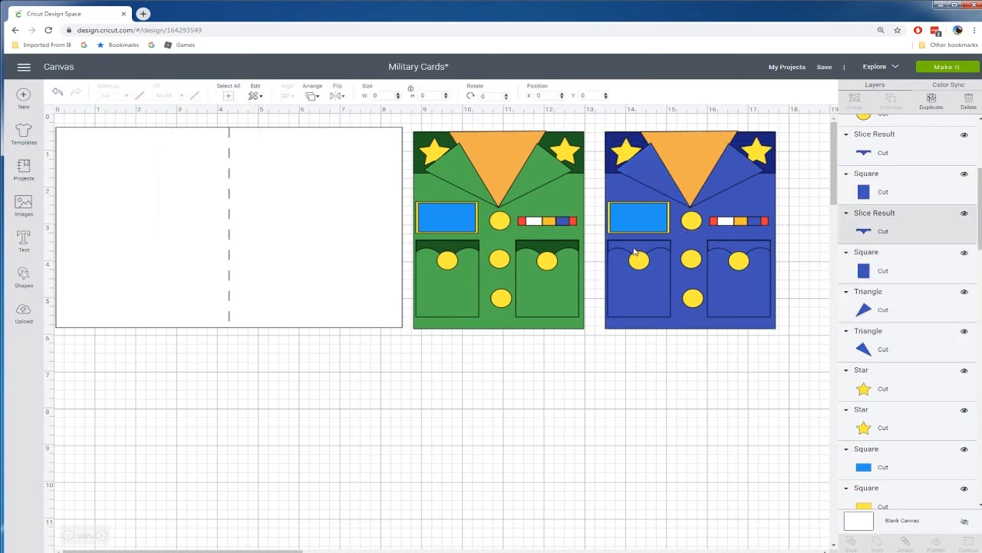
pyautogui.keyDown('shift'); pyautogui.click(754, 251); pyautogui.keyUp('shift')
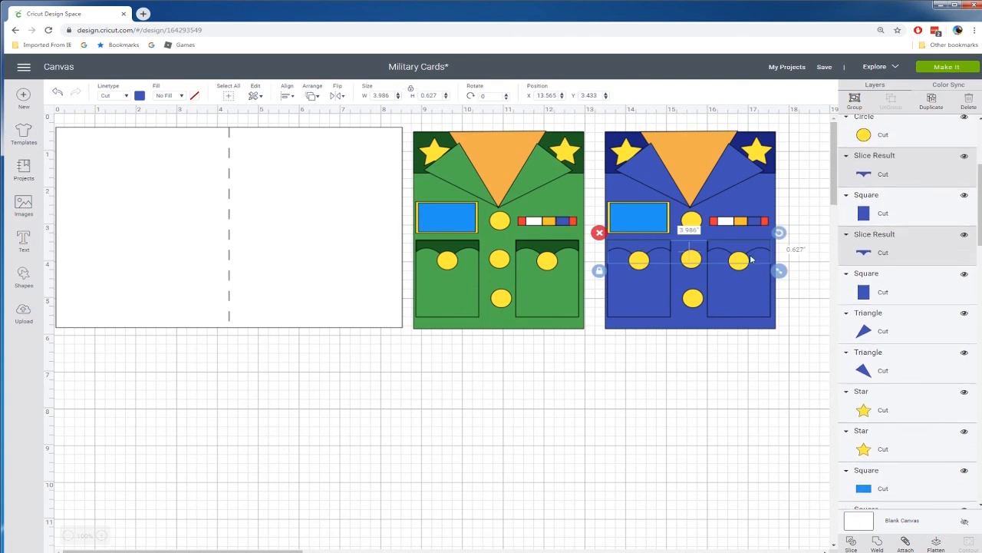
pyautogui.click(140, 95)
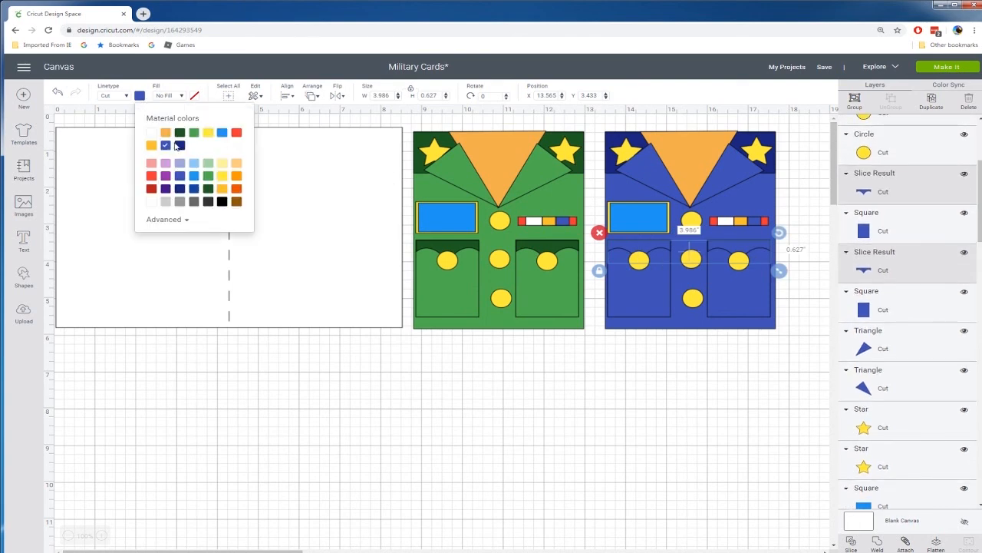
pyautogui.click(179, 145)
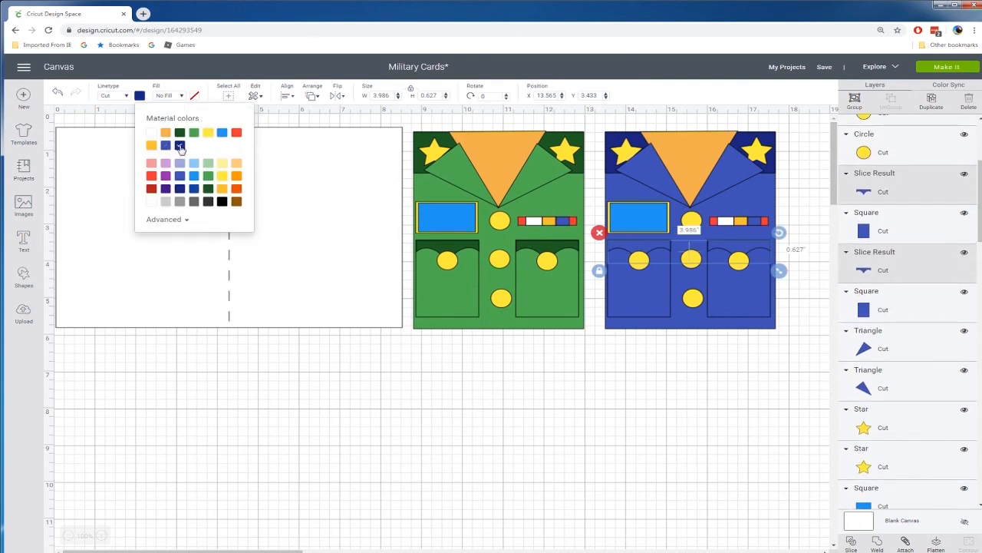
pyautogui.click(500, 457)
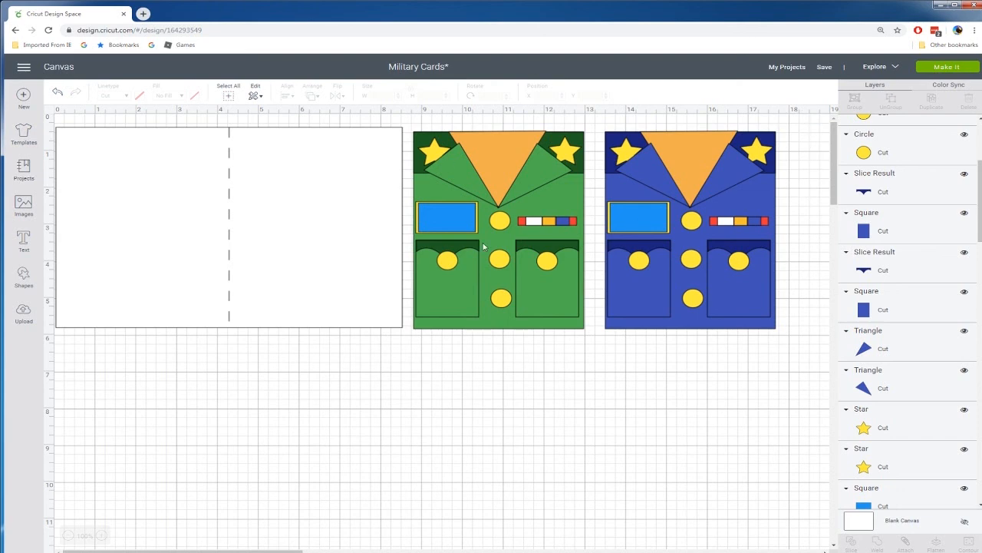
# - Duplicate the whole blue uniform and place the copy below the green and blue uniforms, centered between them
pyautogui.moveTo(801, 116); pyautogui.dragTo(601, 353)
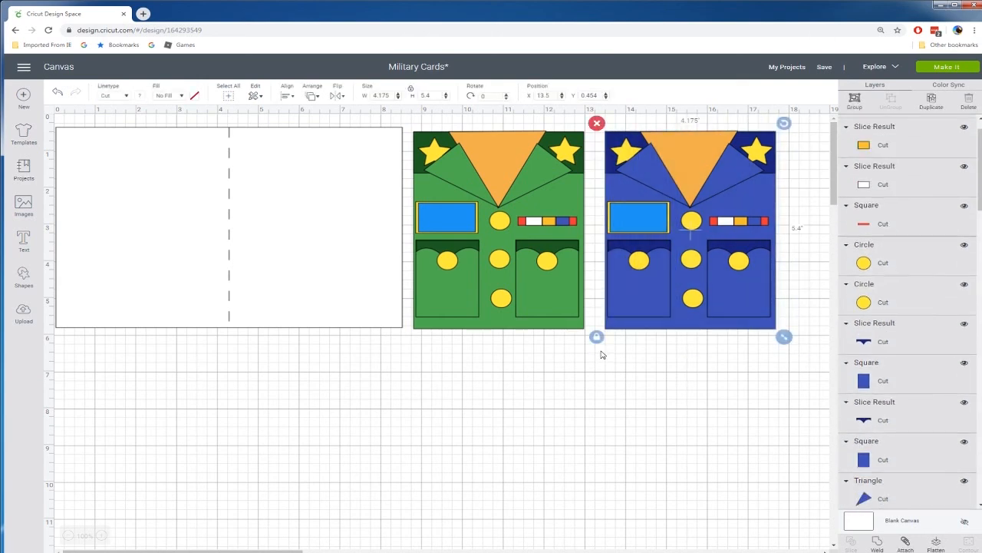
pyautogui.hotkey('ctrl', 'd')
pyautogui.moveTo(700, 285); pyautogui.dragTo(571, 473)
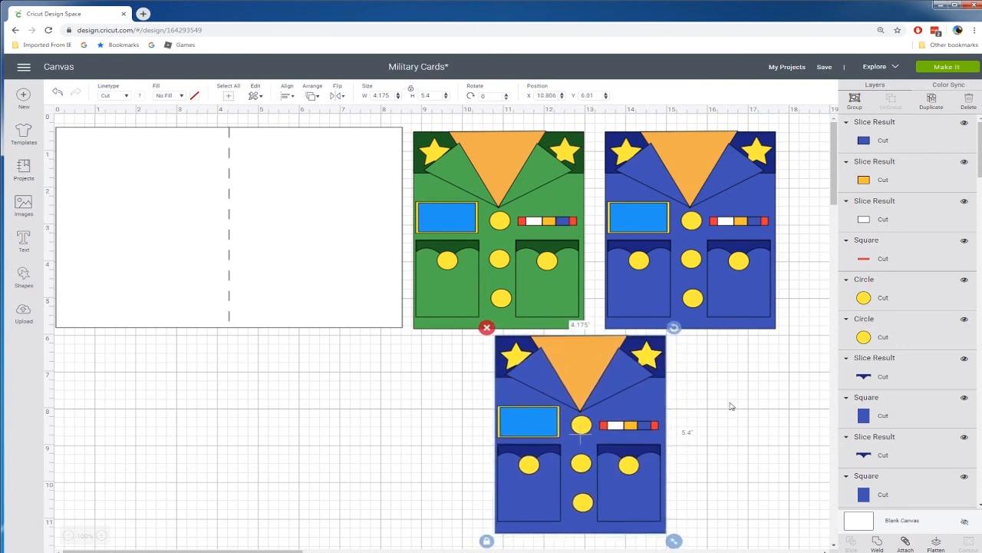
# - Recolor the jacket body and both collar triangles of the third uniform white
pyautogui.click(667, 403)
pyautogui.click(630, 385)
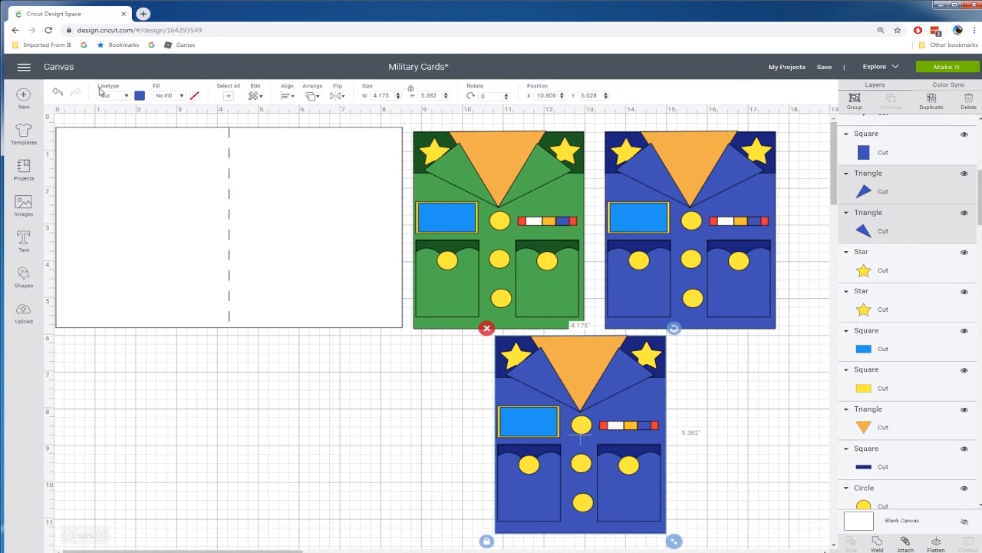
pyautogui.click(140, 96)
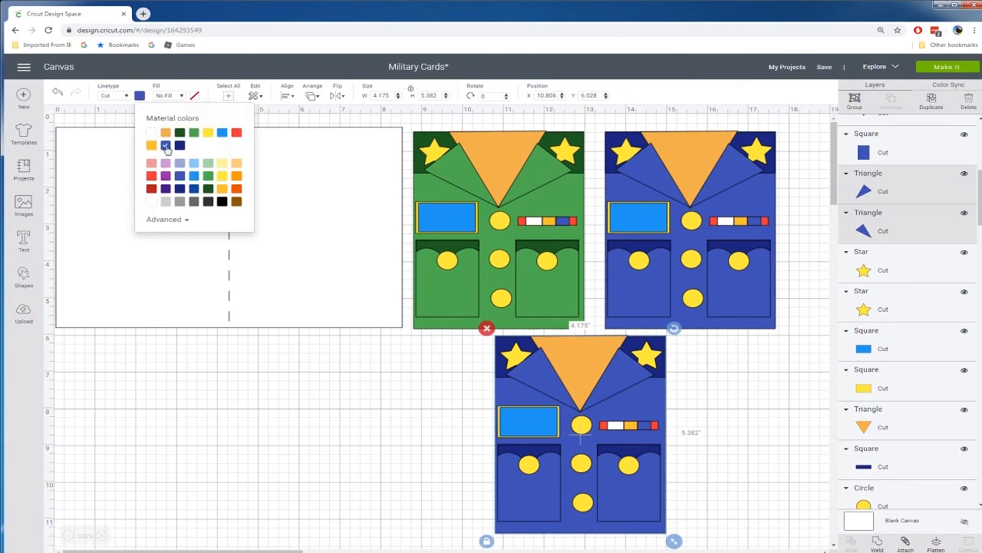
pyautogui.click(151, 133)
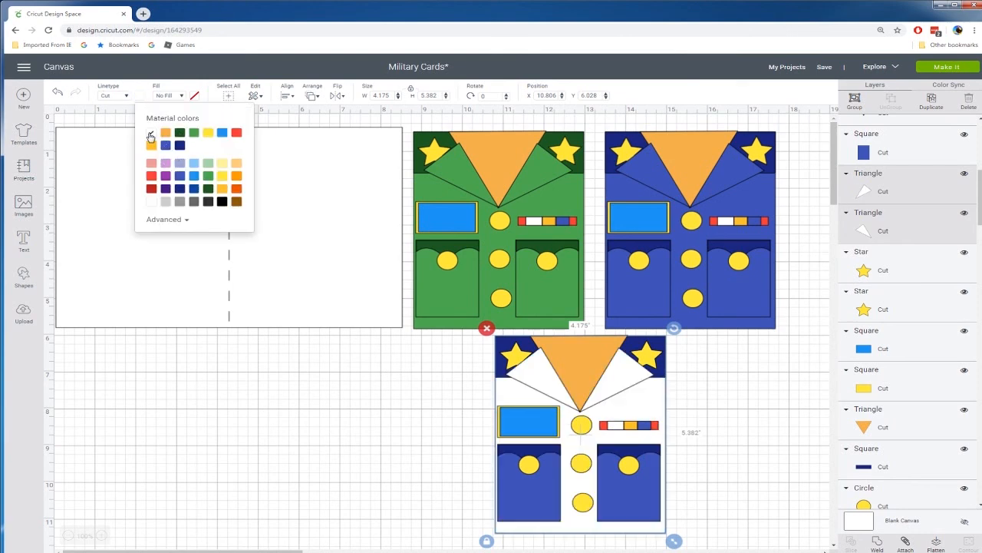
pyautogui.click(332, 474)
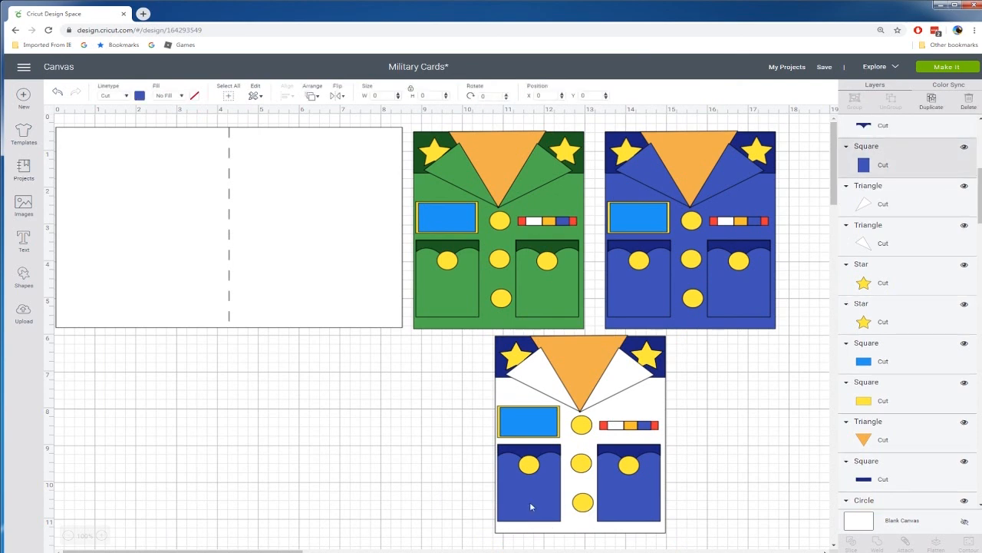
# - Recolor both pocket bodies of the third uniform white, leaving nothing selected
pyautogui.click(624, 508)
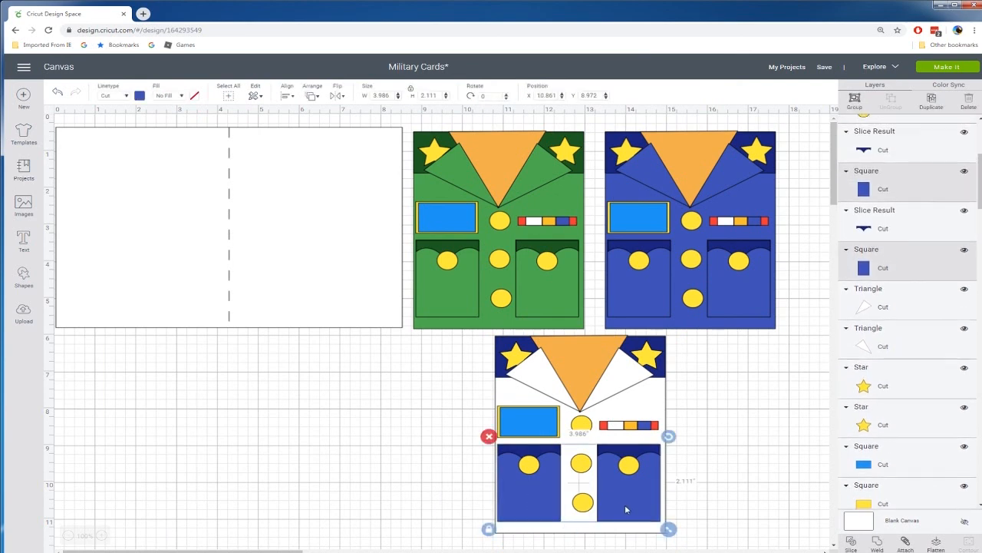
pyautogui.click(139, 96)
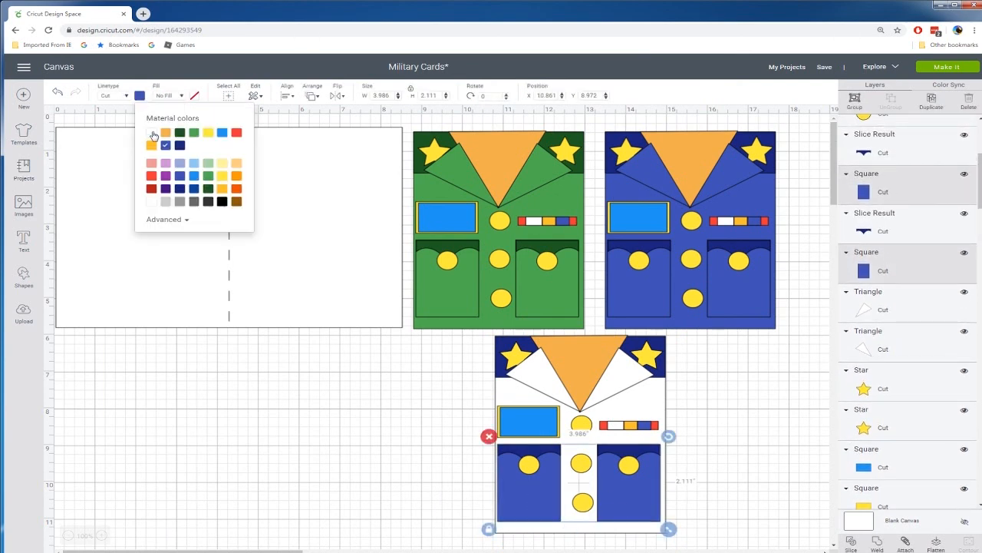
pyautogui.click(152, 134)
pyautogui.click(309, 465)
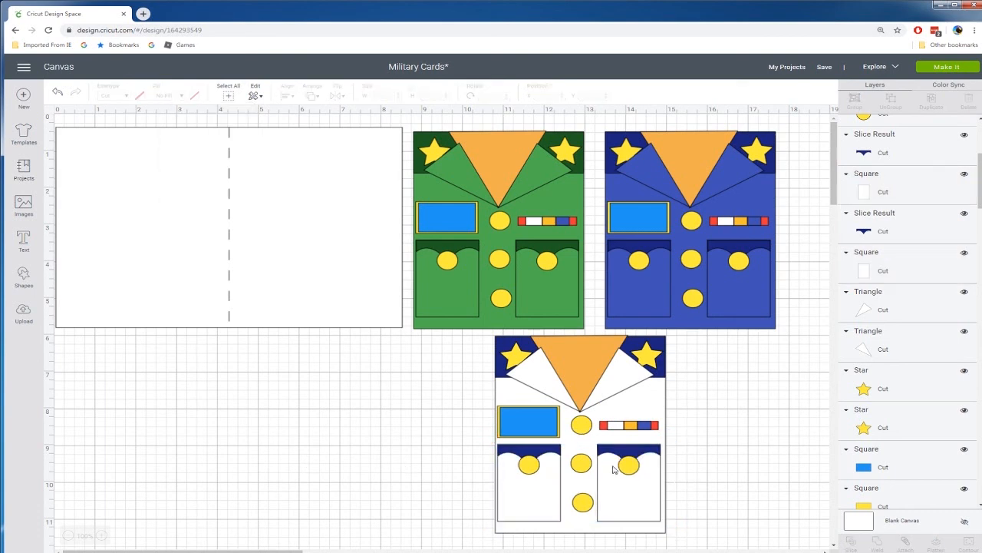